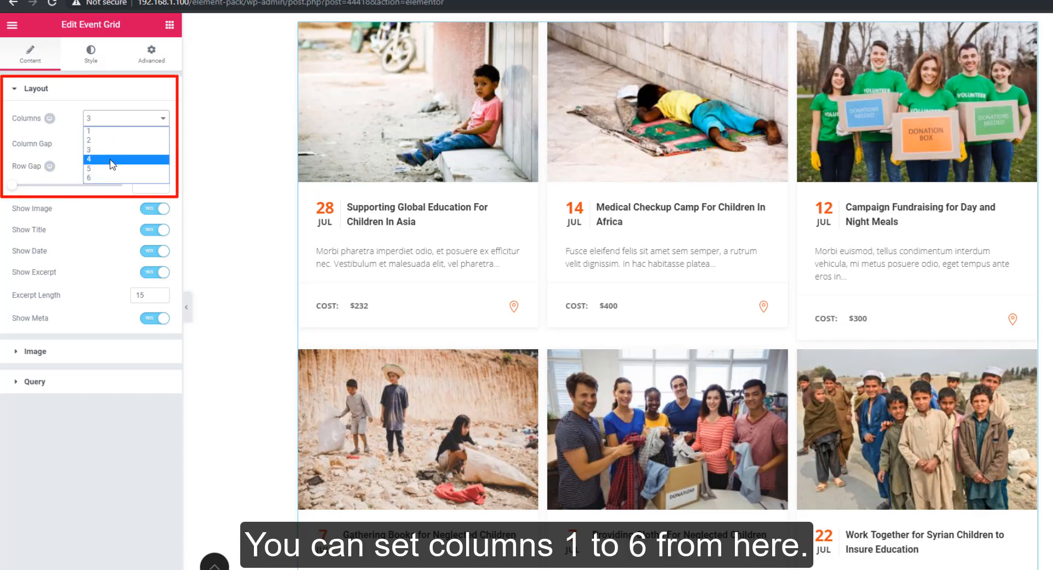
# Step: Set the event grid to 2 columns and the image size to Medium Large - 768 x 0
pyautogui.click(114, 141)
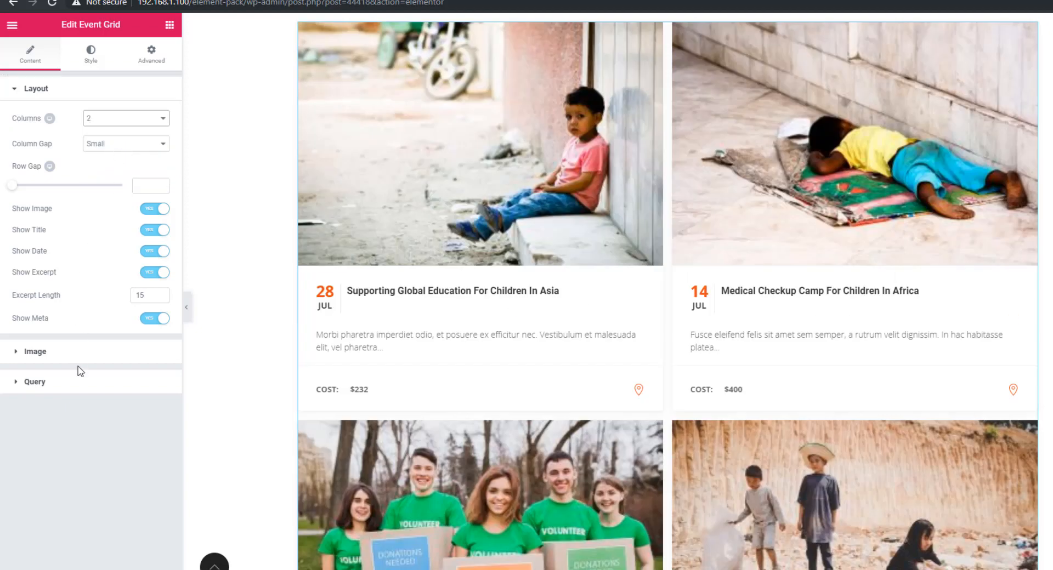
pyautogui.click(71, 354)
pyautogui.click(118, 150)
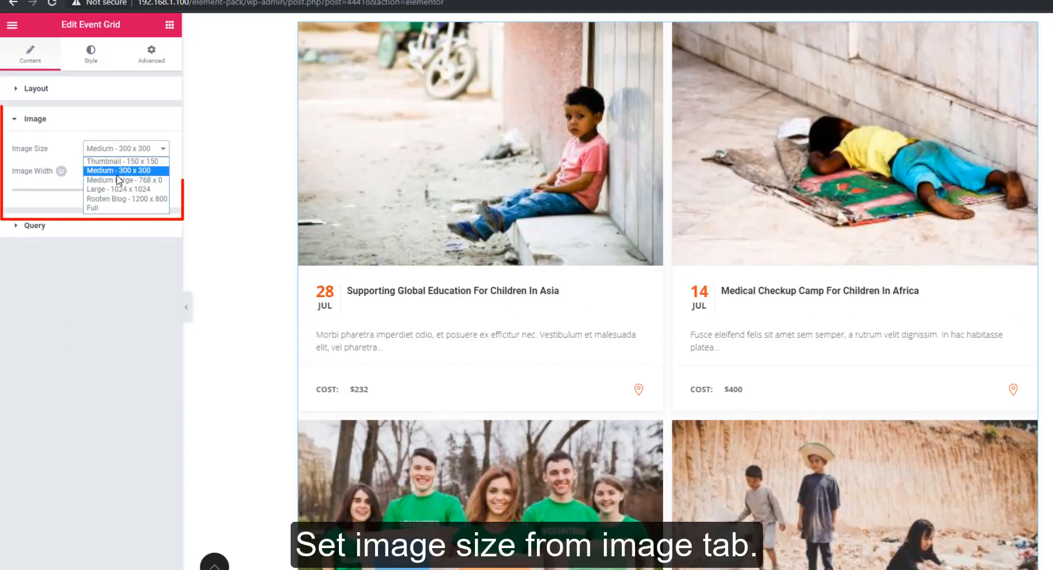
pyautogui.click(117, 181)
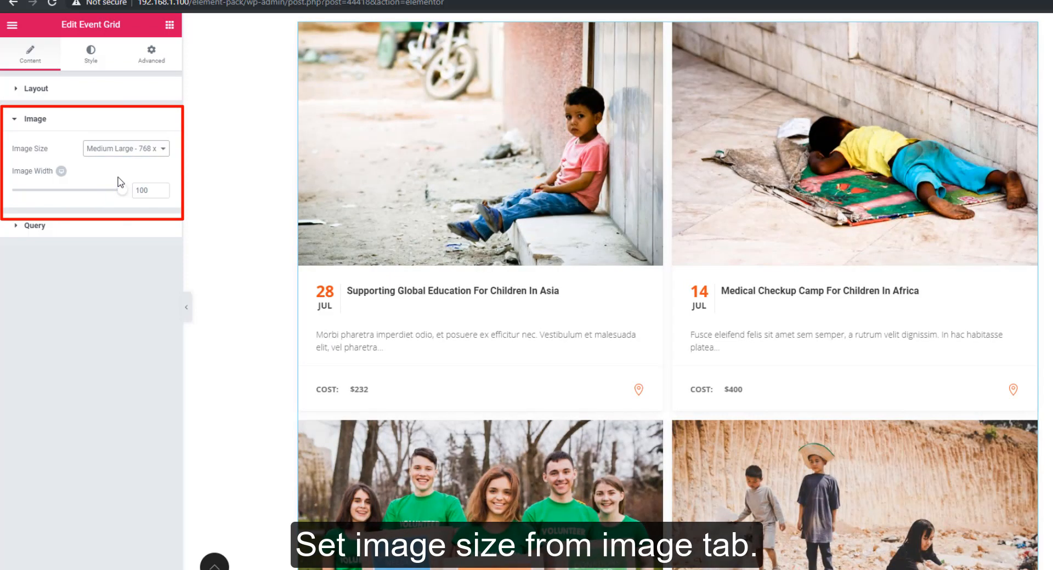
# Step: Try the Medium, Large and Collapse column gaps in the grid layout, ending with the gap set to Medium
pyautogui.click(37, 90)
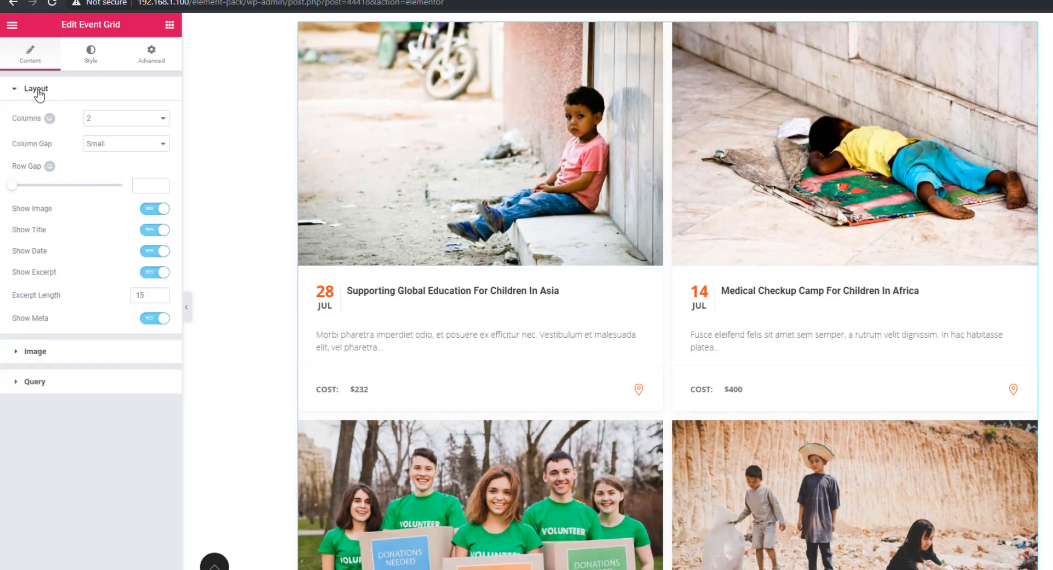
pyautogui.click(102, 144)
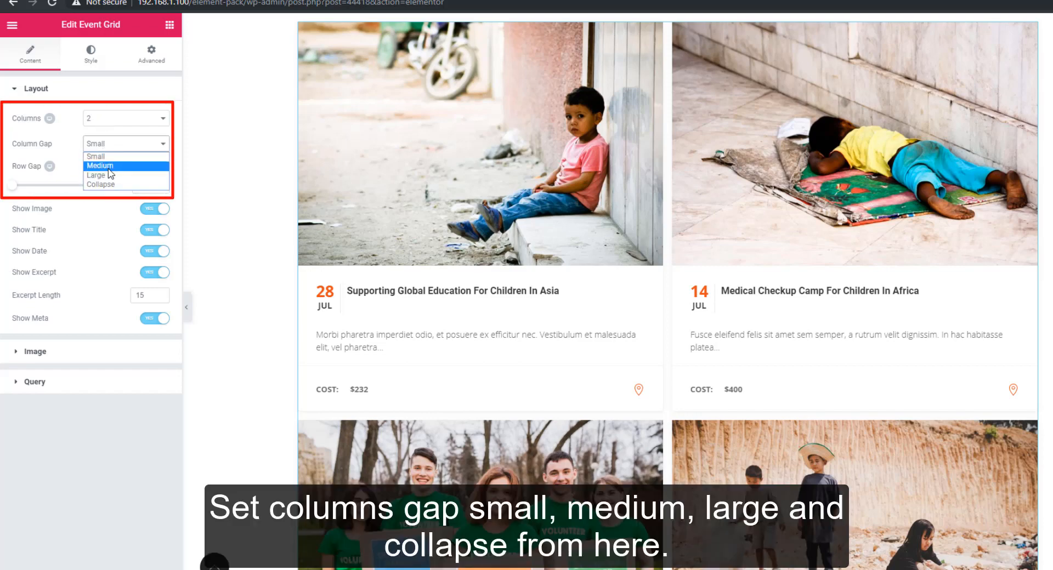
pyautogui.click(109, 168)
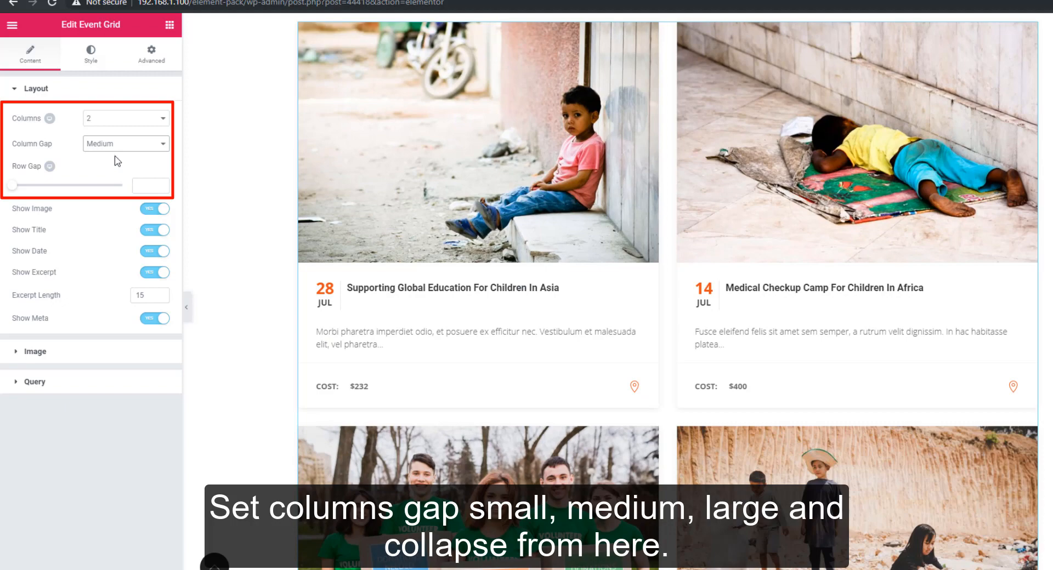
pyautogui.click(115, 144)
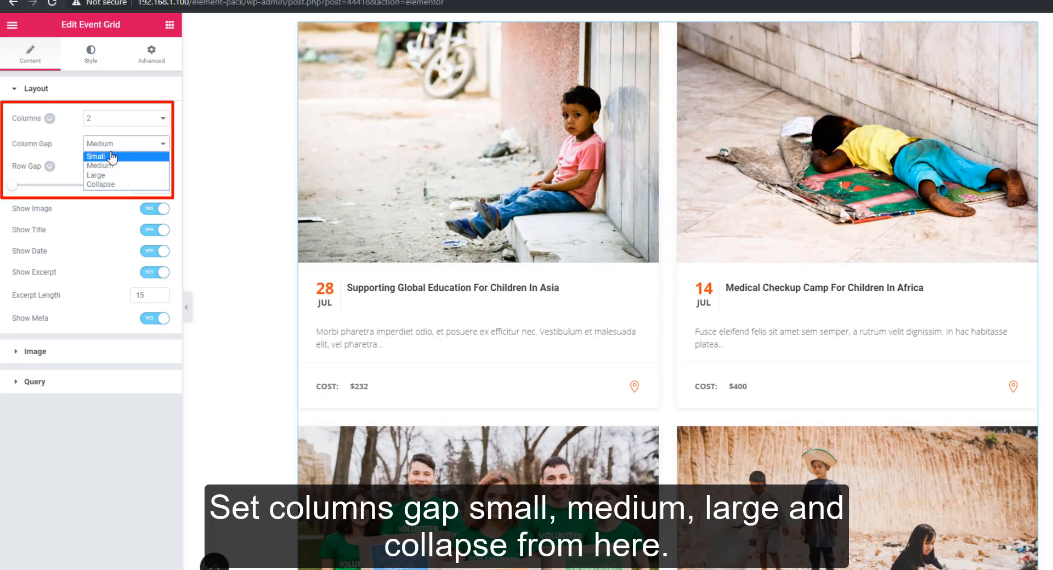
pyautogui.click(111, 175)
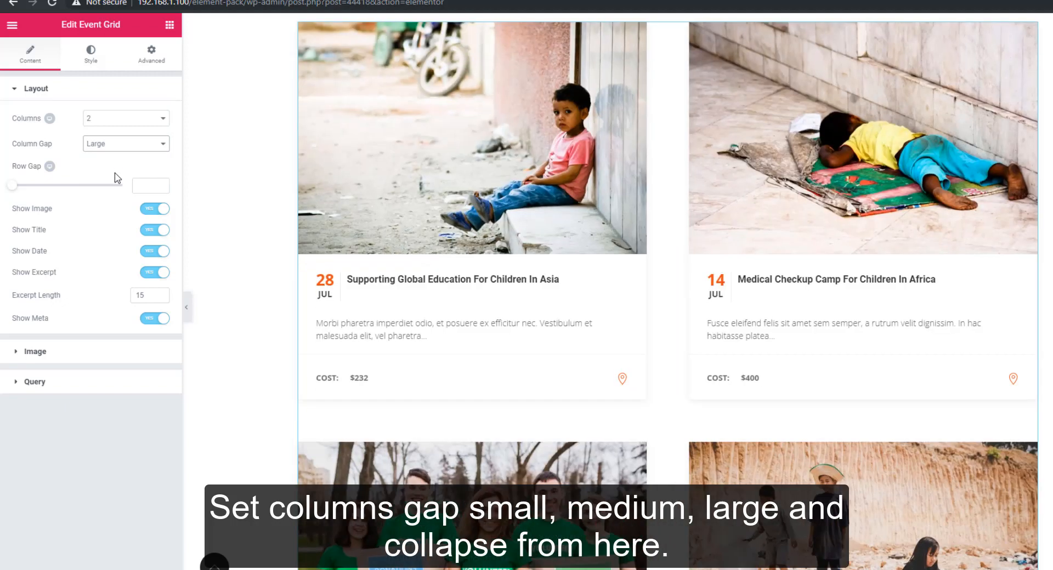
pyautogui.click(114, 143)
pyautogui.click(113, 184)
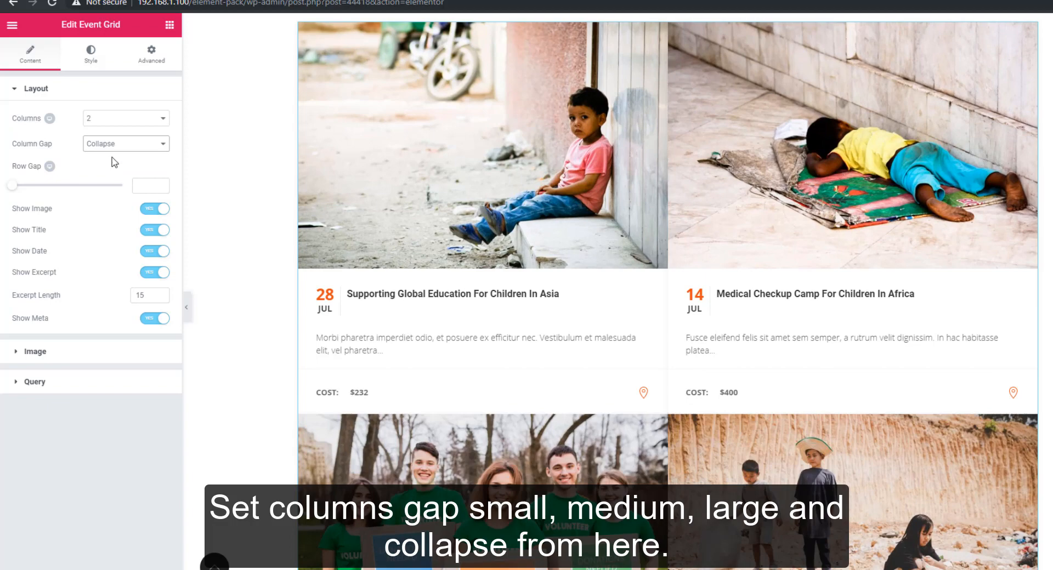
pyautogui.click(114, 144)
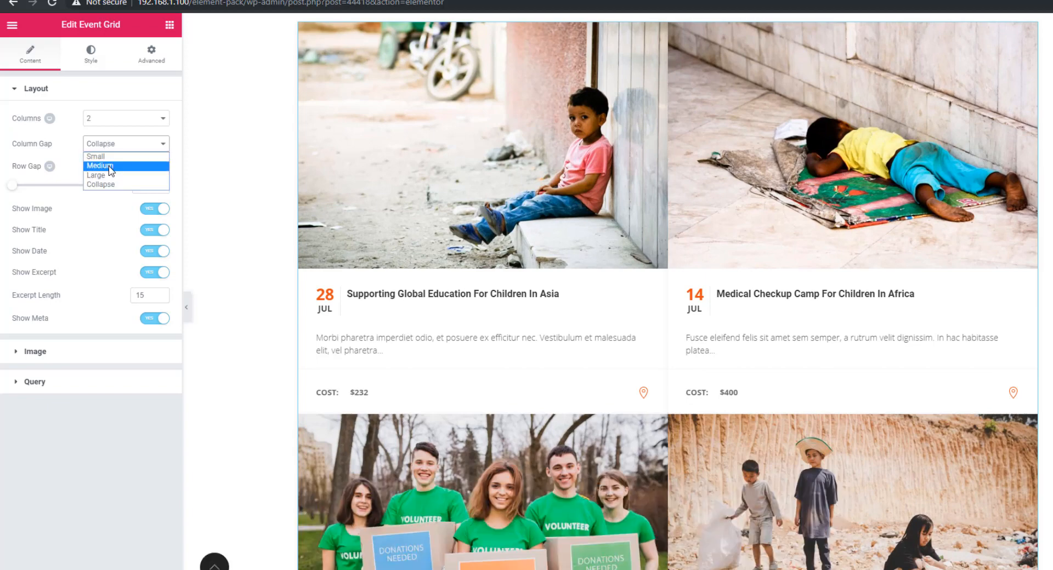
pyautogui.click(112, 165)
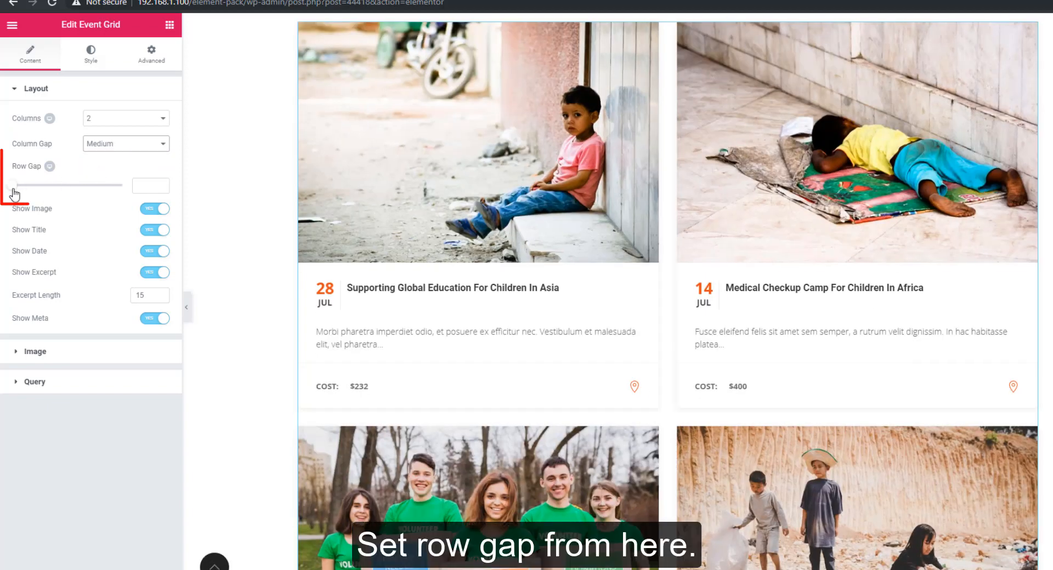
# Step: Try a row gap of 0, clear it again, and set the grid to 3 columns
pyautogui.moveTo(12, 185)
pyautogui.mouseDown()
pyautogui.moveTo(50, 187)
pyautogui.moveTo(11, 186)
pyautogui.mouseUp()
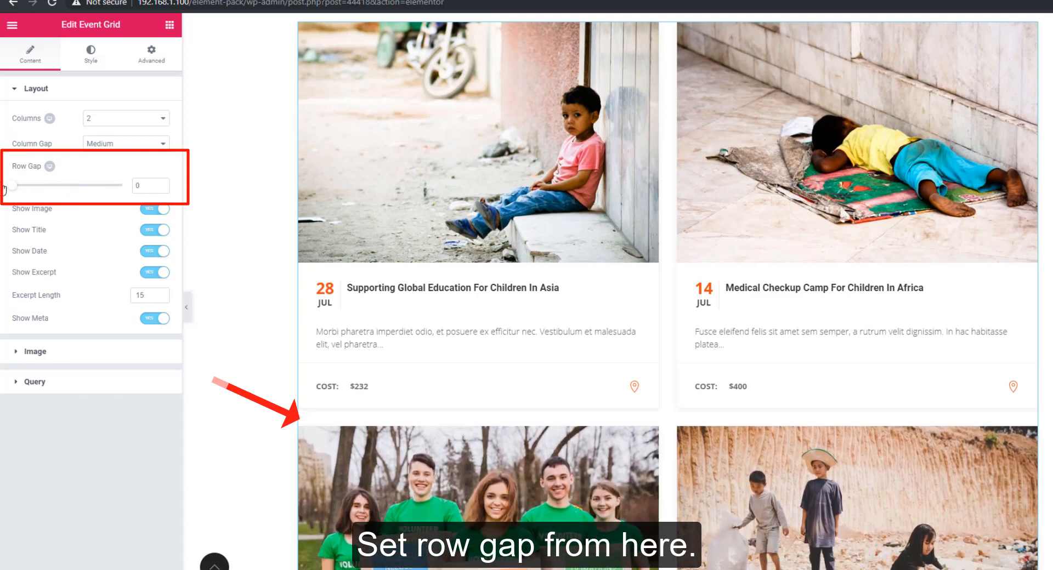
pyautogui.click(142, 188)
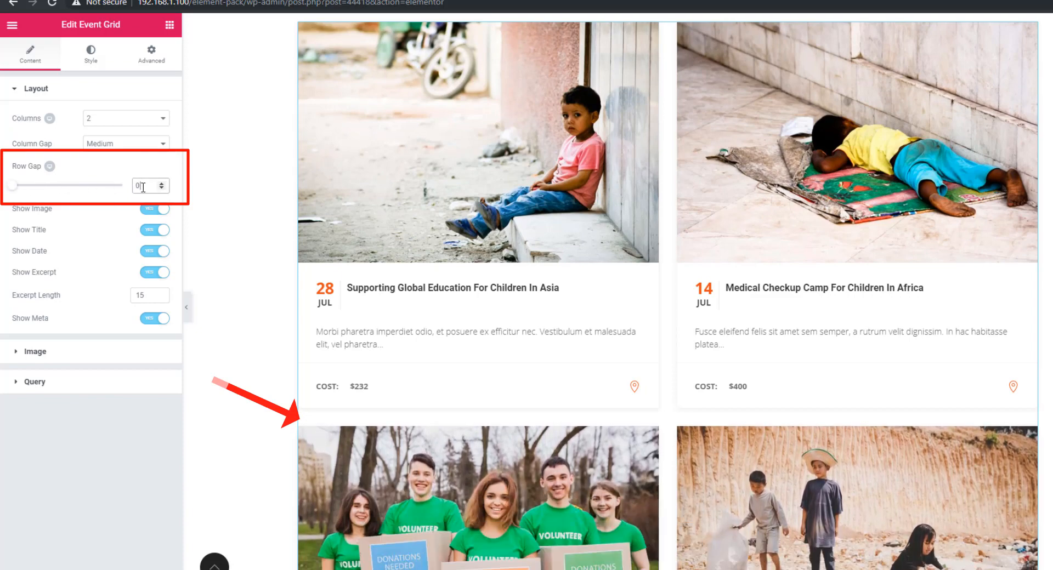
pyautogui.click(120, 119)
pyautogui.click(112, 155)
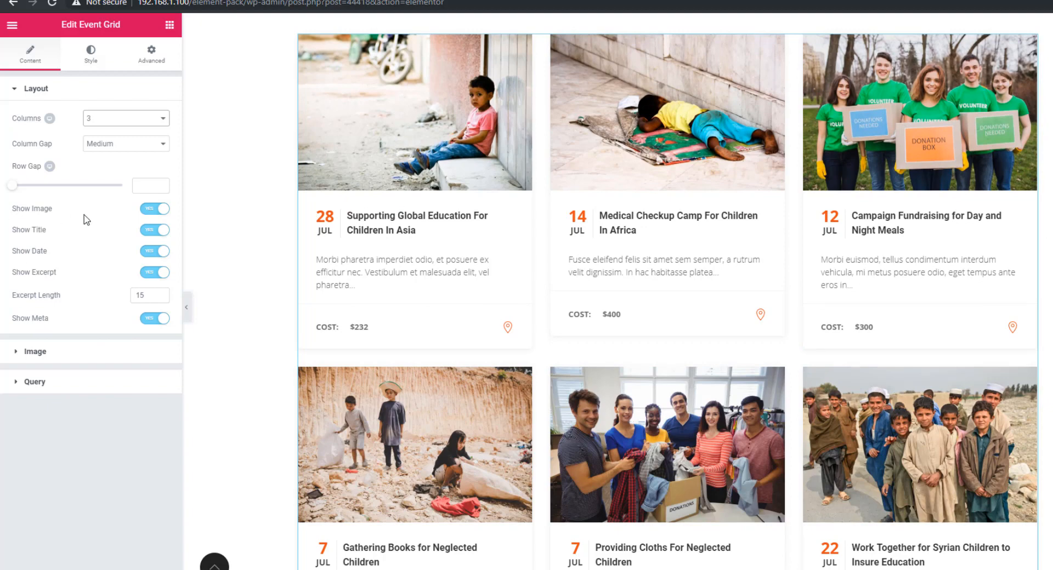
# Step: Hide the event images and show them again, and do the same with the excerpts
pyautogui.click(164, 213)
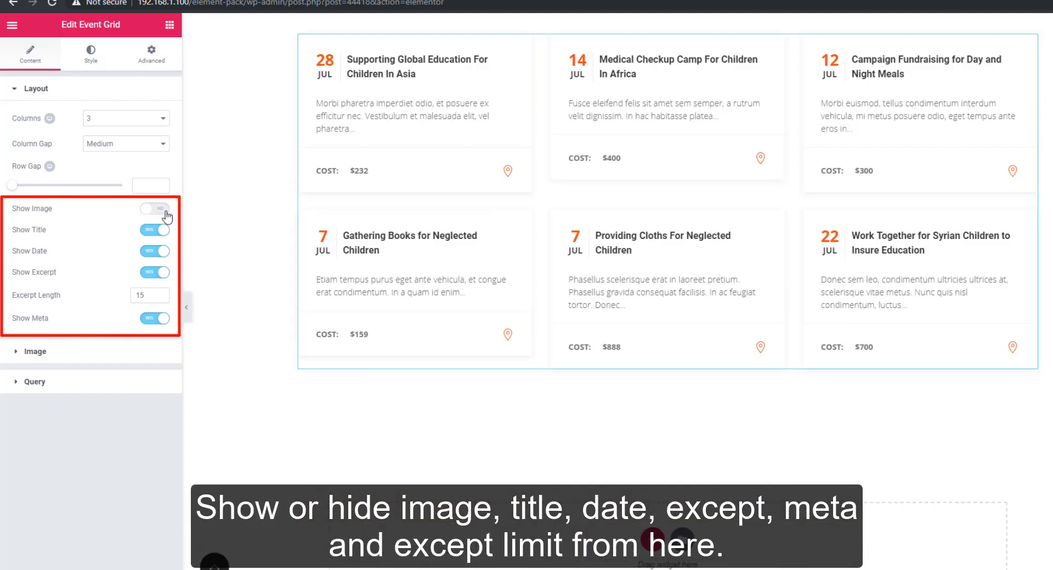
pyautogui.click(166, 214)
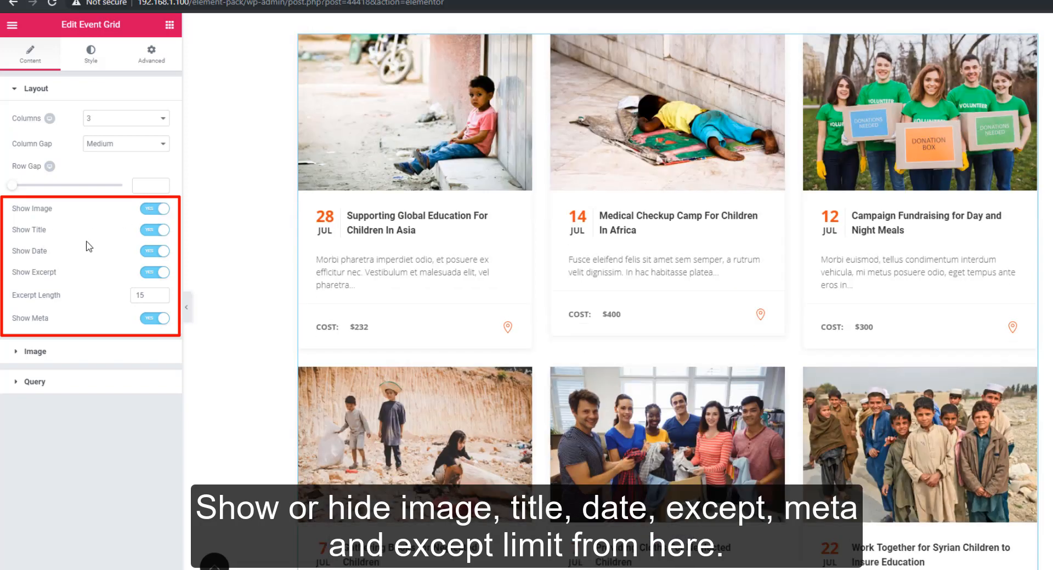
pyautogui.click(162, 273)
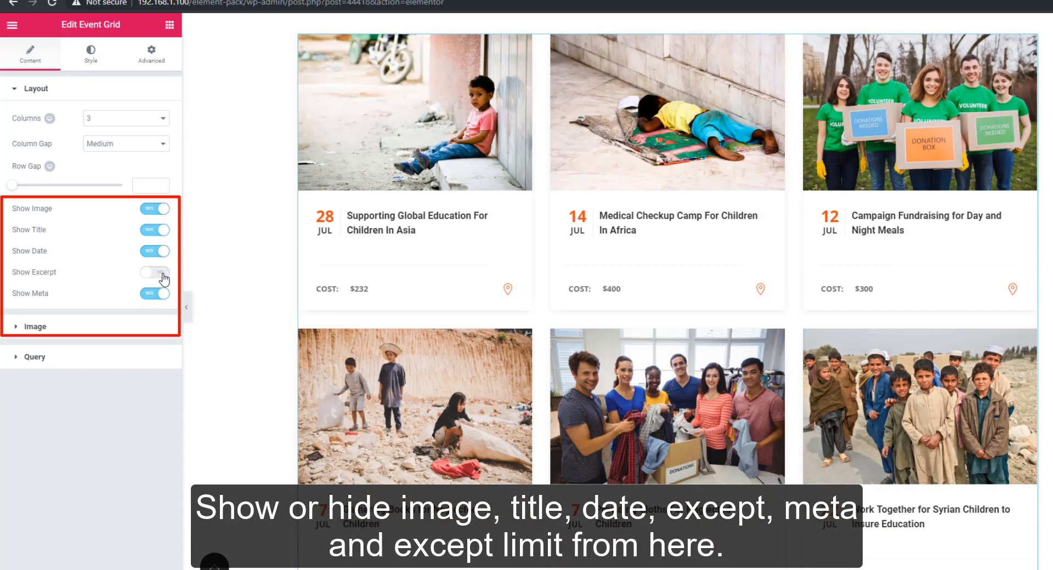
pyautogui.click(162, 273)
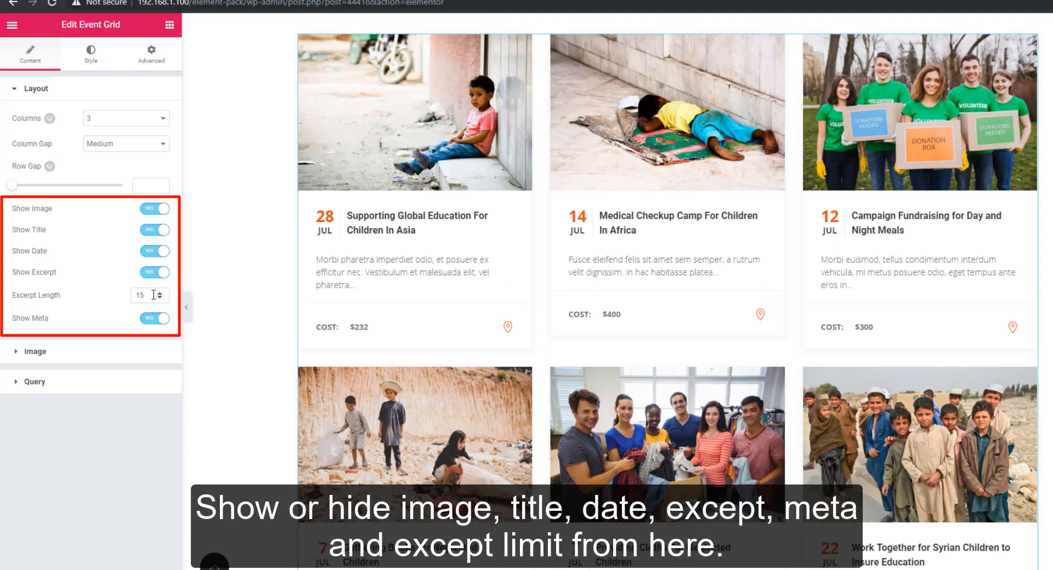
# Step: Try an excerpt length of 30, and set the excerpt length to 17
pyautogui.moveTo(152, 297); pyautogui.dragTo(128, 298)
pyautogui.write('30')
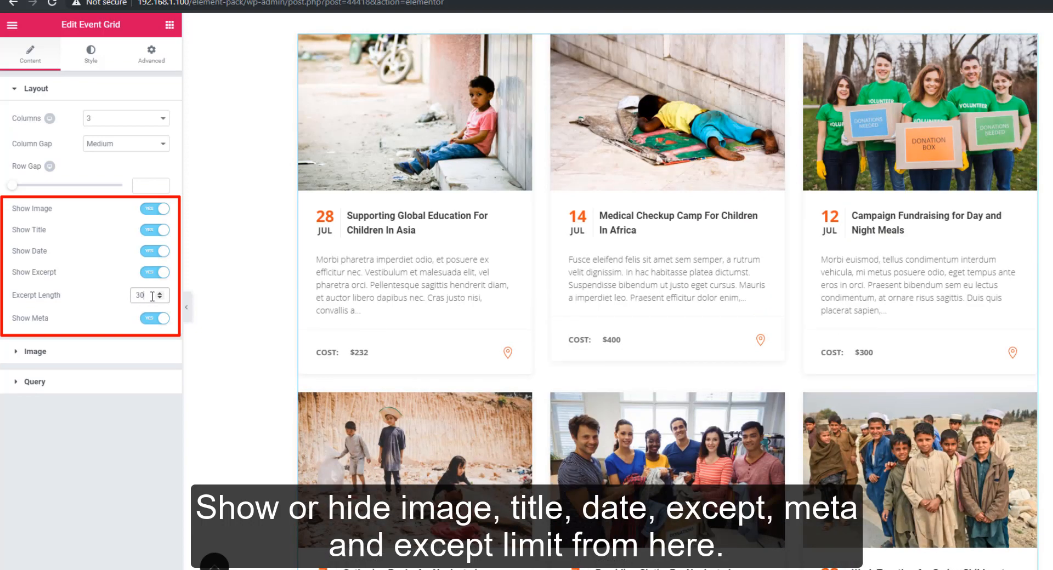
pyautogui.moveTo(151, 297); pyautogui.dragTo(126, 298)
pyautogui.write('17')
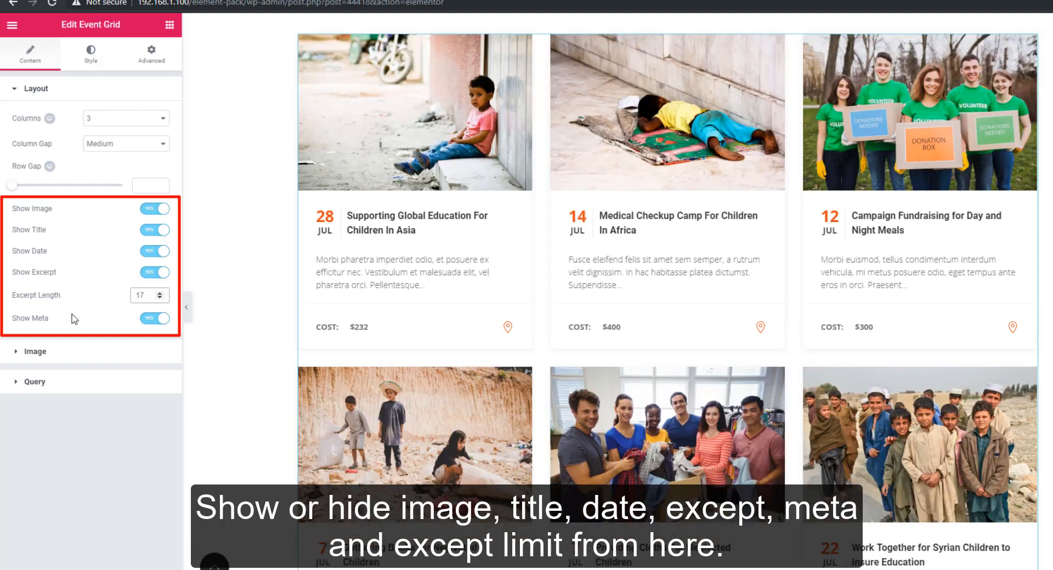
# Step: Hide the event meta and show it again, and try the image width setting, keeping it at 100
pyautogui.click(154, 320)
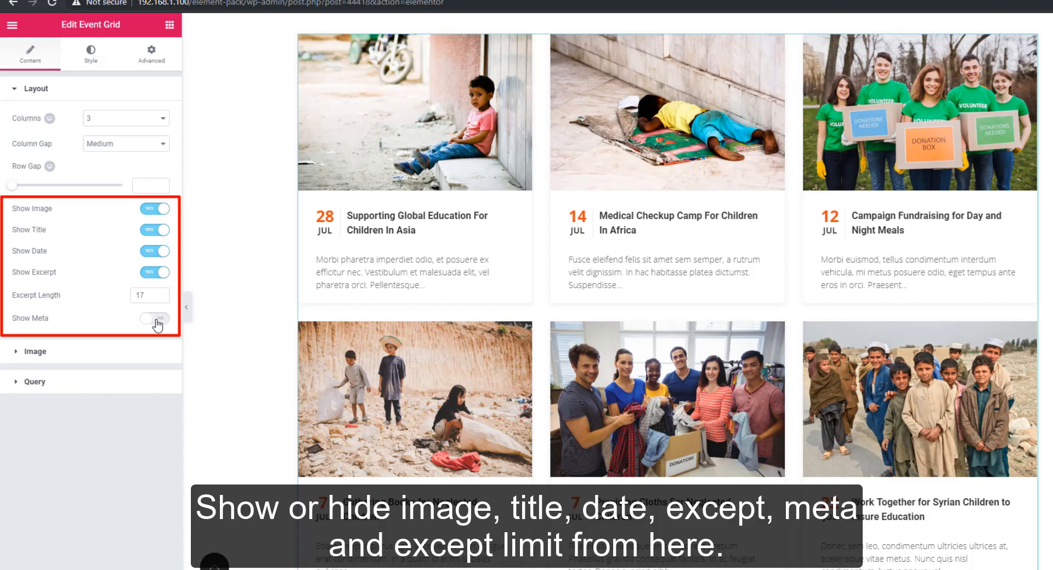
pyautogui.click(156, 321)
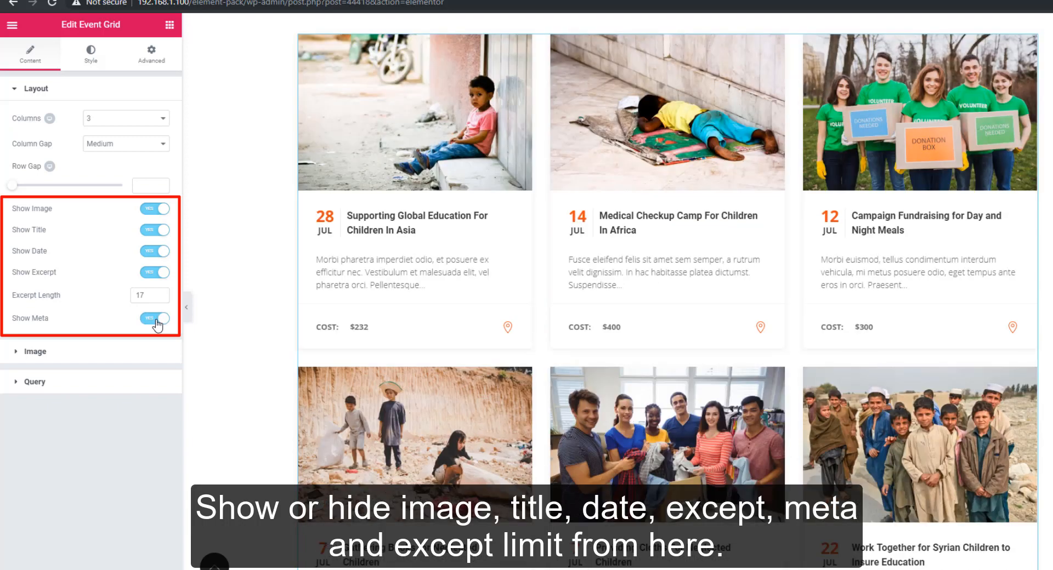
pyautogui.click(52, 355)
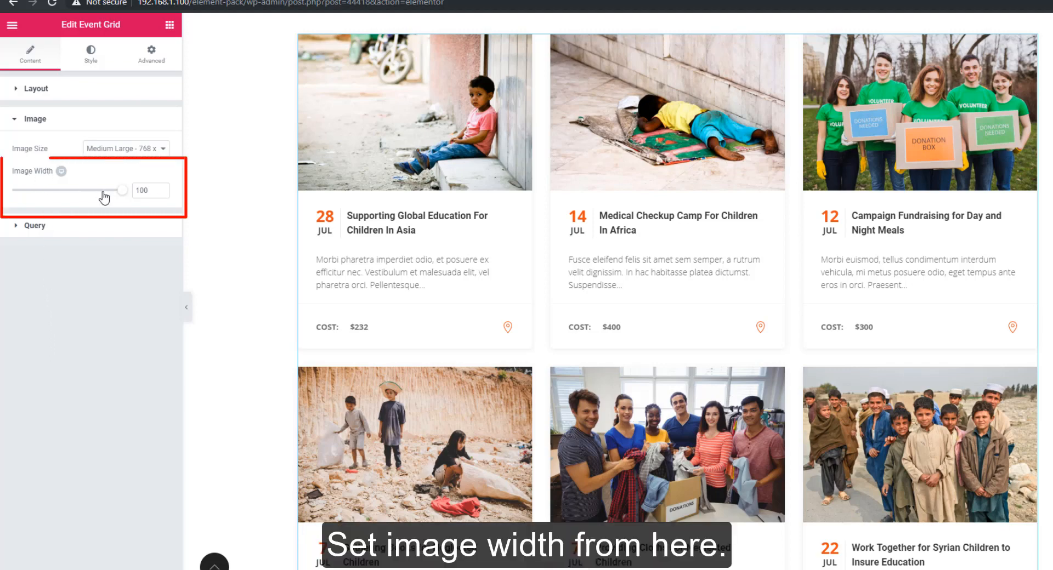
pyautogui.moveTo(124, 198)
pyautogui.mouseDown()
pyautogui.moveTo(19, 202)
pyautogui.moveTo(122, 193)
pyautogui.mouseUp()
# Step: Set the event query source to Manual Selection and check the available categories without choosing one
pyautogui.click(50, 228)
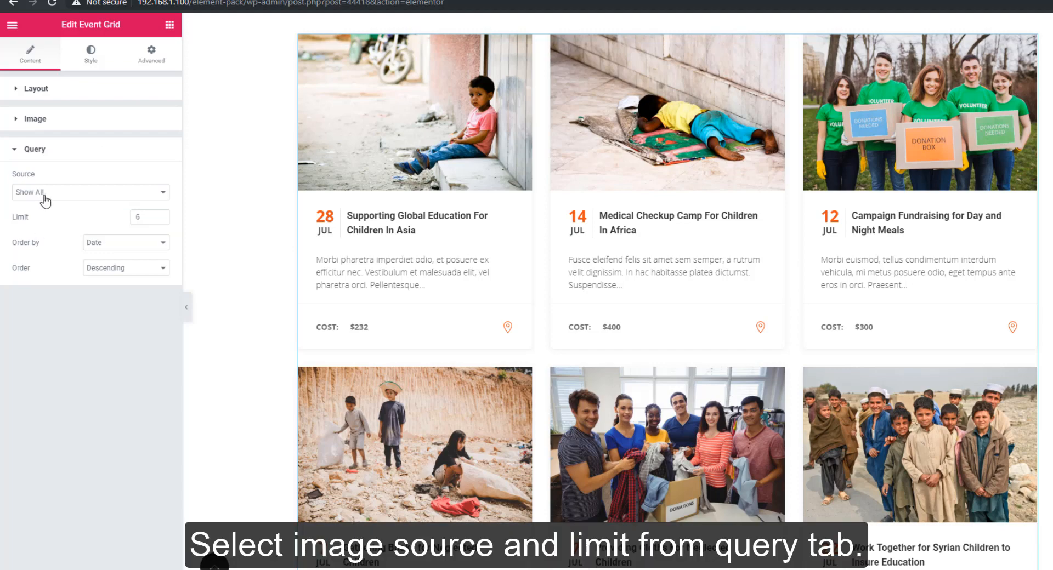
pyautogui.click(88, 194)
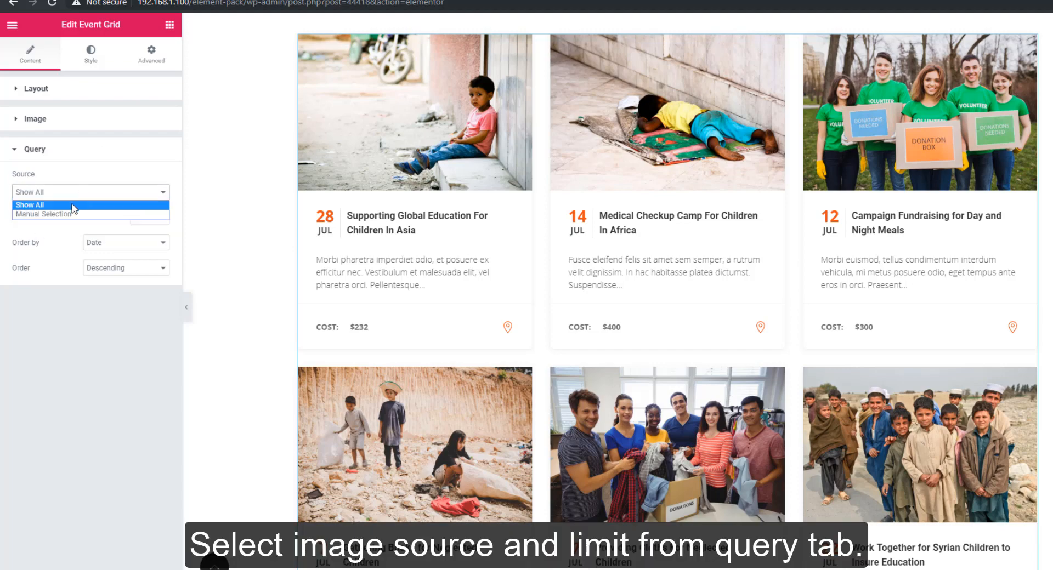
pyautogui.click(74, 211)
pyautogui.click(66, 232)
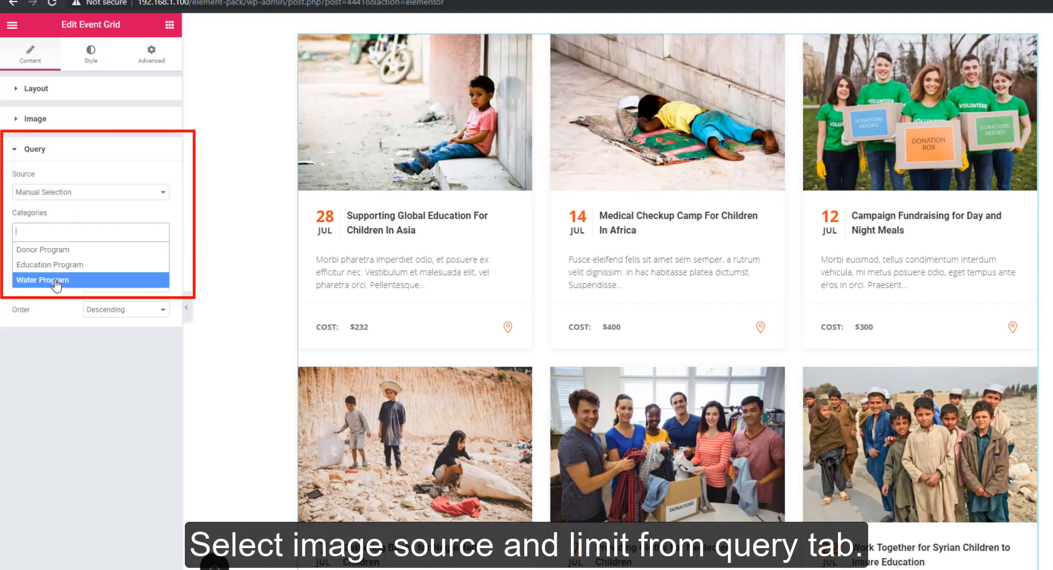
pyautogui.click(61, 309)
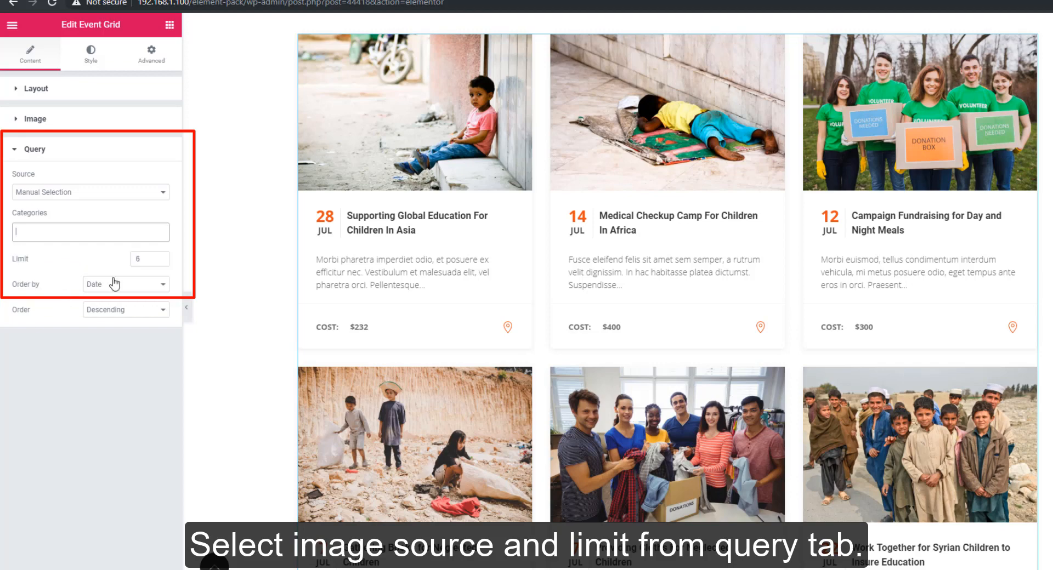
# Step: Raise the query limit to 9 events, check the extended grid, and return the limit to 6
pyautogui.moveTo(149, 260); pyautogui.dragTo(130, 260)
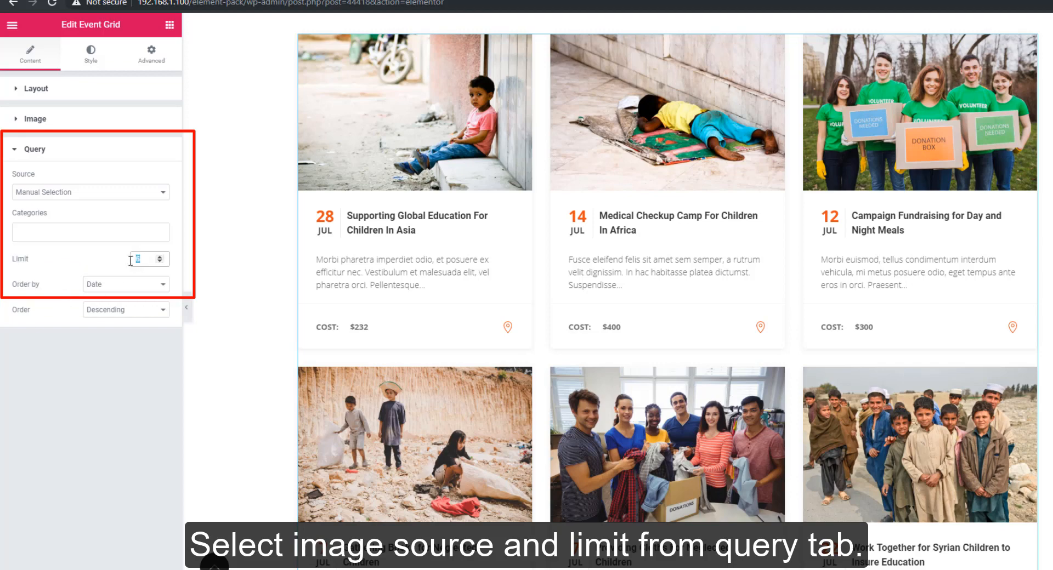
pyautogui.write('9')
pyautogui.scroll(-7, 618, 292)
pyautogui.scroll(-3, 618, 291)
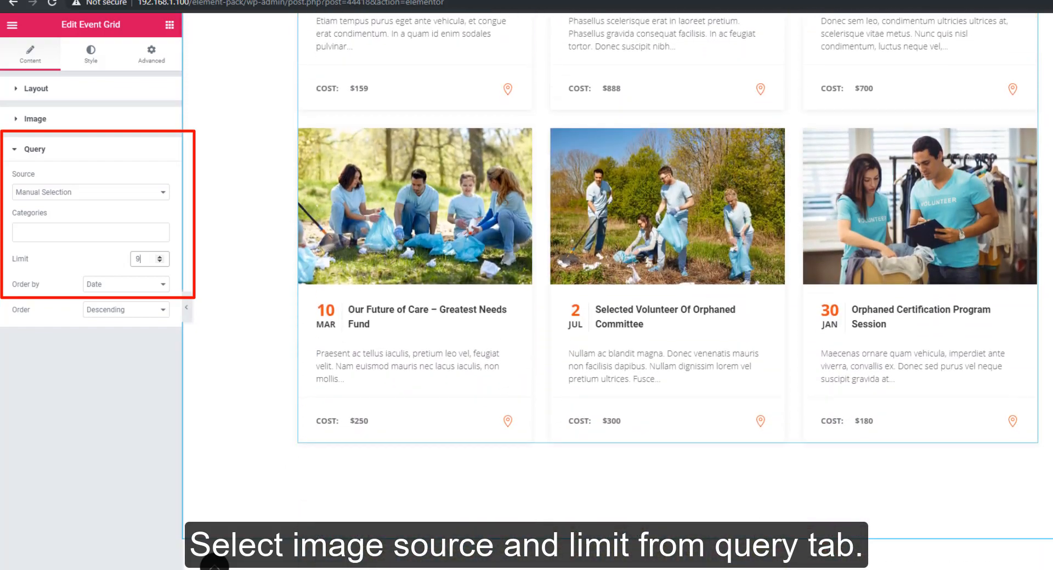
pyautogui.scroll(12, 618, 292)
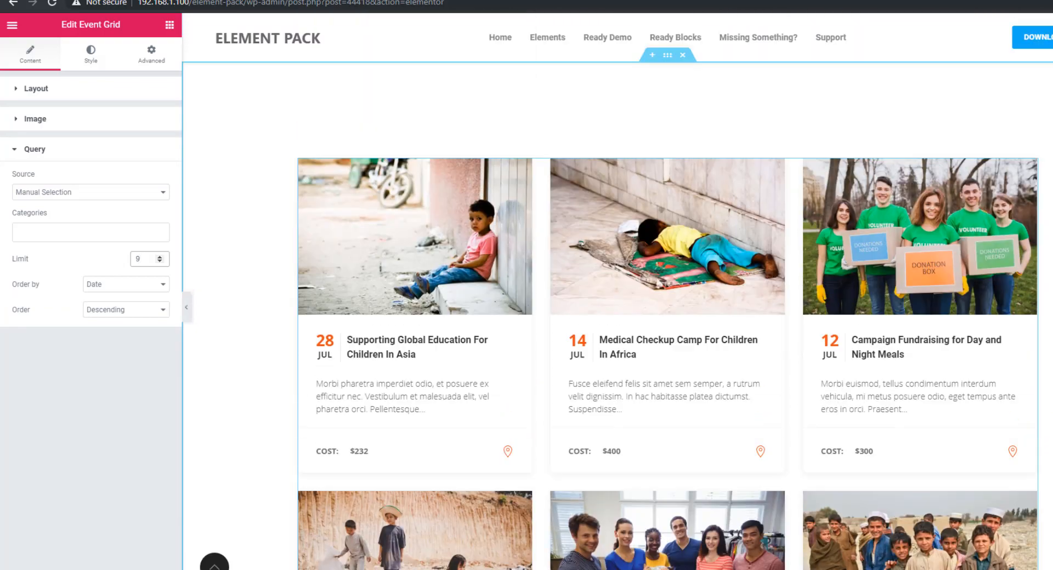
pyautogui.scroll(-2, 618, 292)
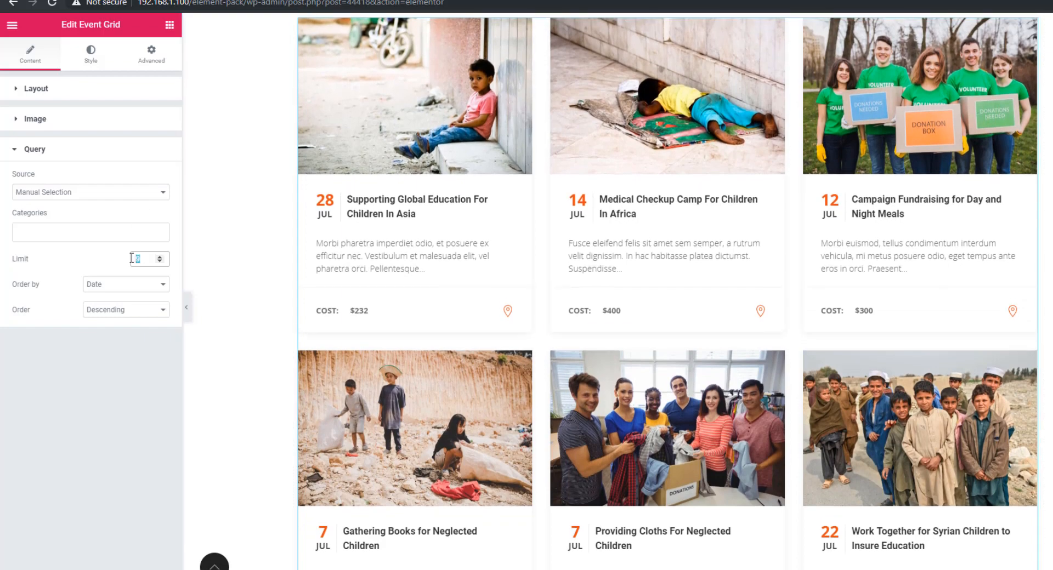
pyautogui.write('6')
# Step: Set the hover style color of the grid items to the pink preset swatch
pyautogui.click(90, 64)
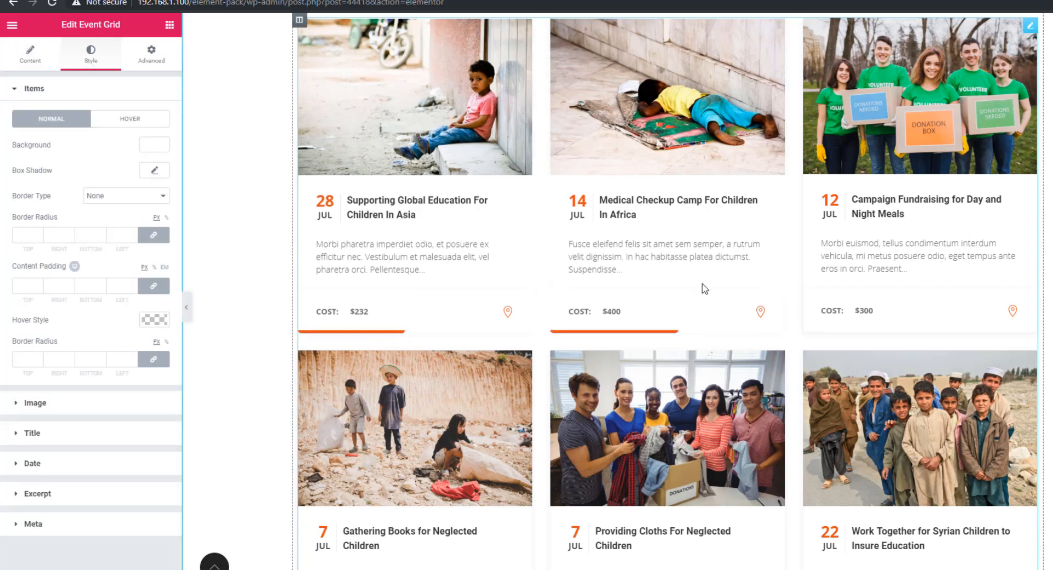
pyautogui.click(154, 320)
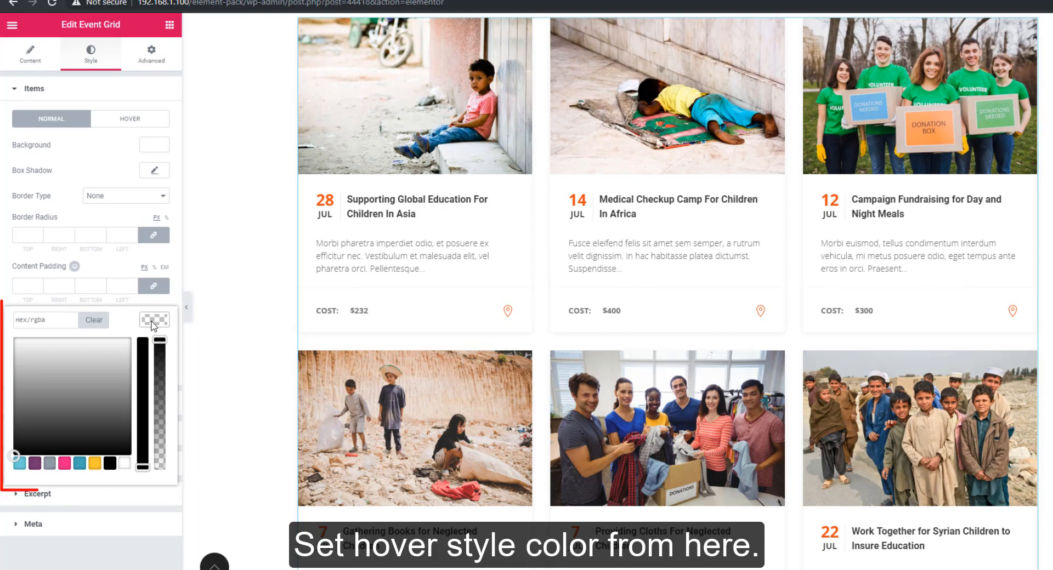
pyautogui.click(64, 463)
pyautogui.click(153, 324)
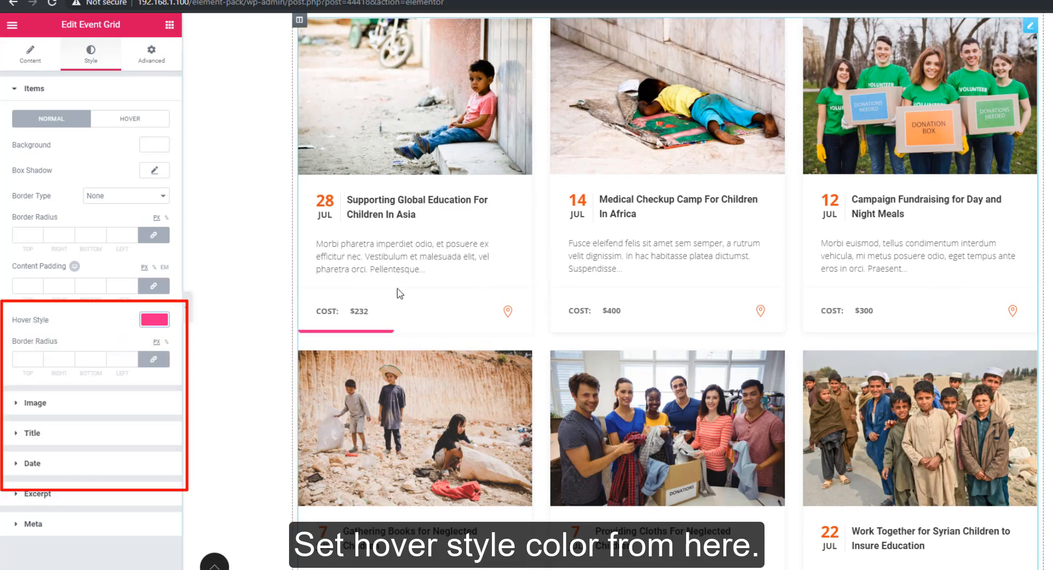
# Step: Set the items' hover style color to the yellow preset swatch and lower its opacity until fully transparent
pyautogui.click(157, 324)
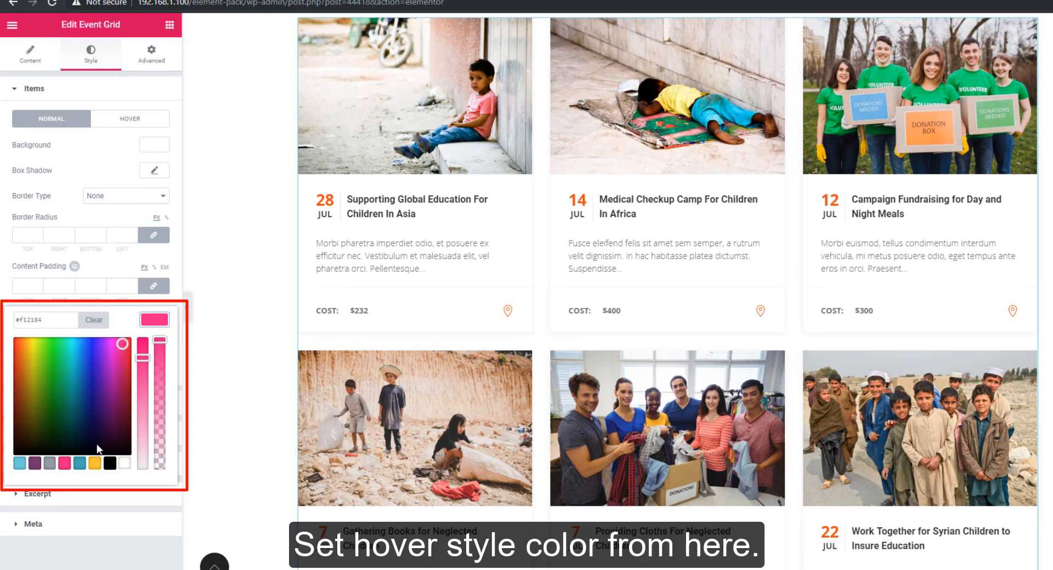
pyautogui.click(94, 467)
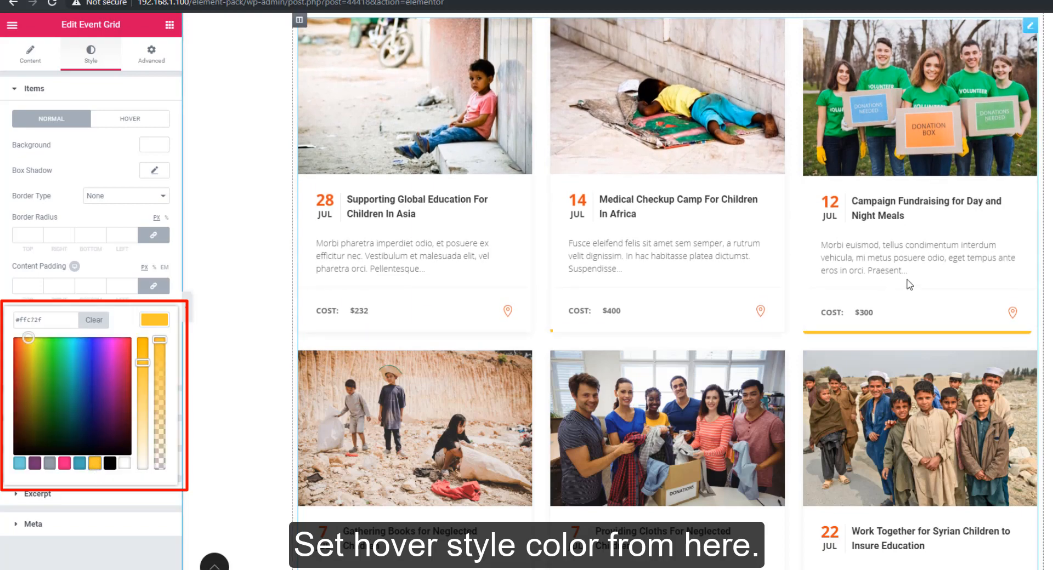
pyautogui.moveTo(159, 340); pyautogui.dragTo(156, 491)
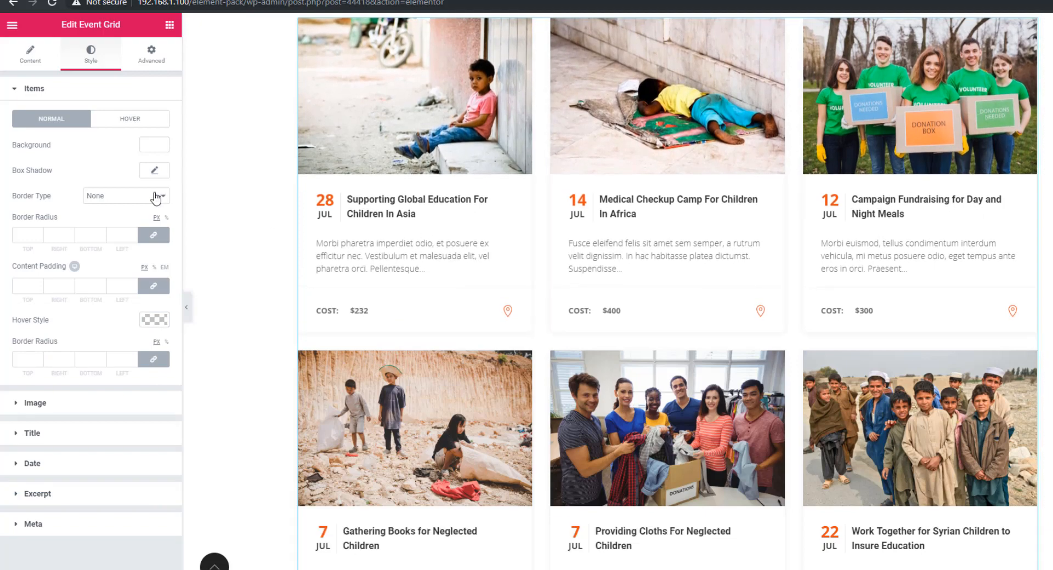
# Step: Set the items' hover-state background to the teal preset #41aab9 and reduce its opacity to a faint tint
pyautogui.click(138, 121)
pyautogui.click(154, 145)
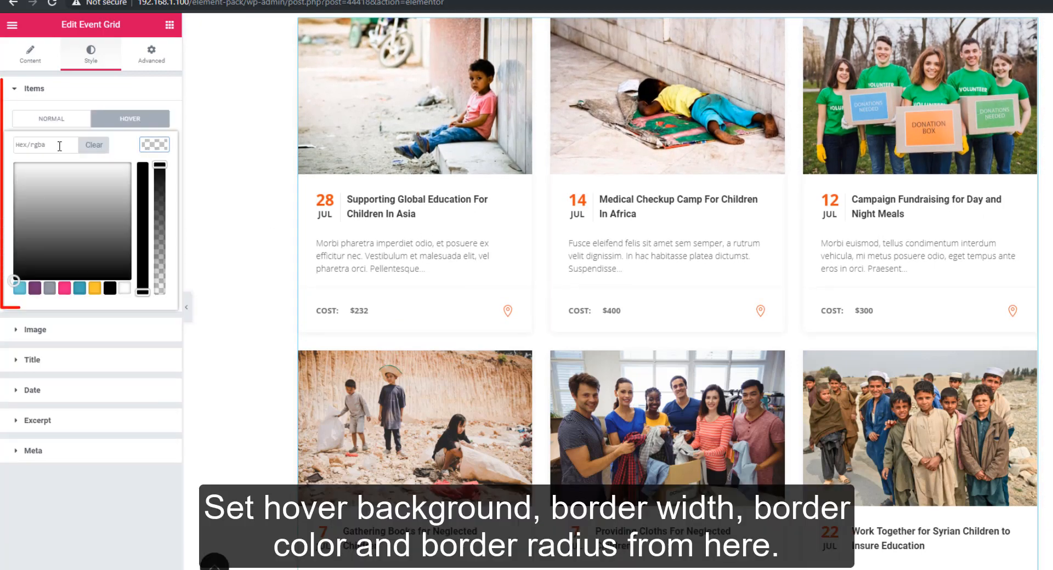
pyautogui.click(80, 289)
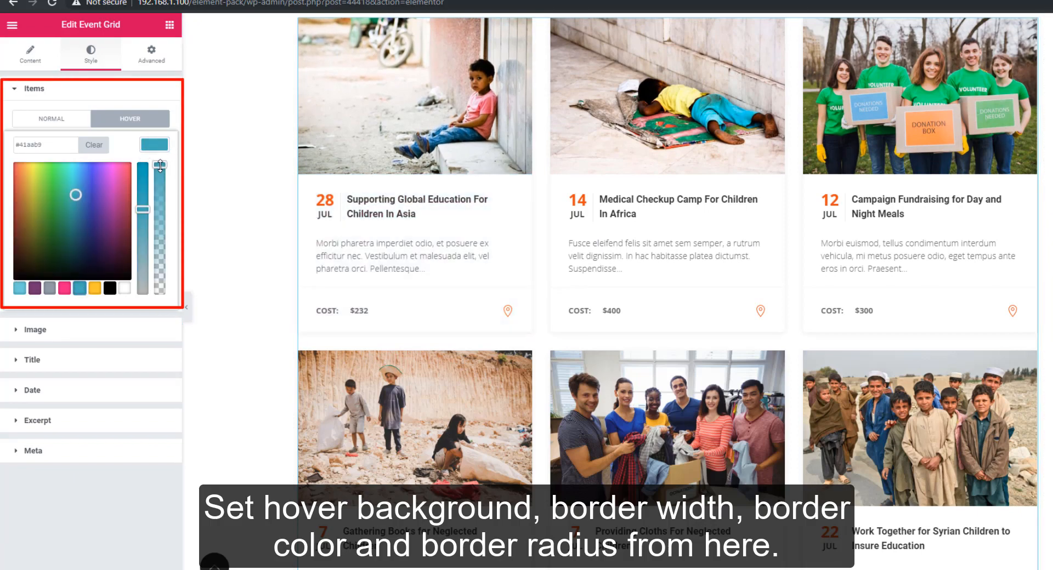
pyautogui.moveTo(160, 165); pyautogui.dragTo(159, 284)
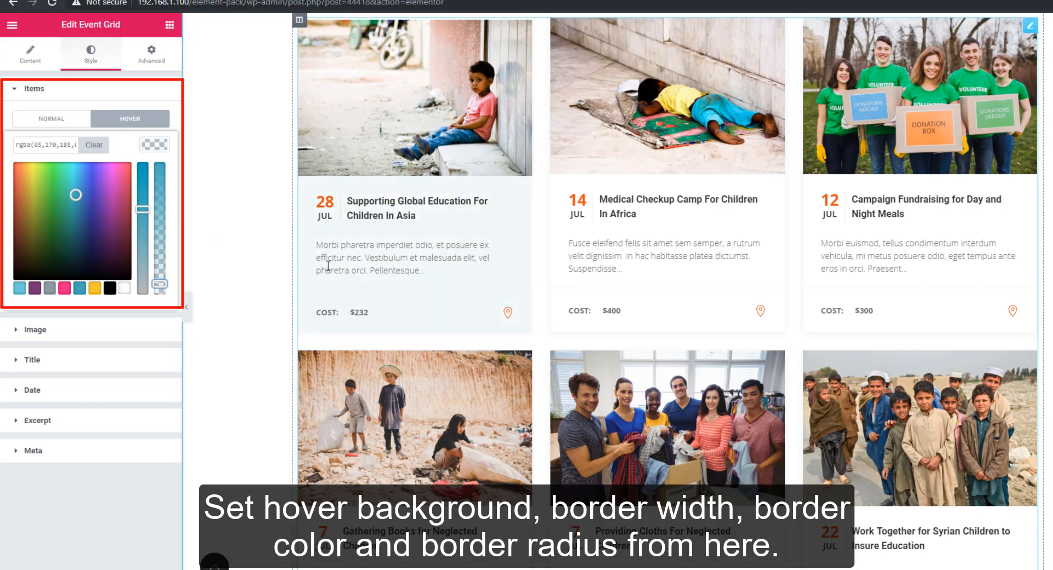
pyautogui.click(164, 145)
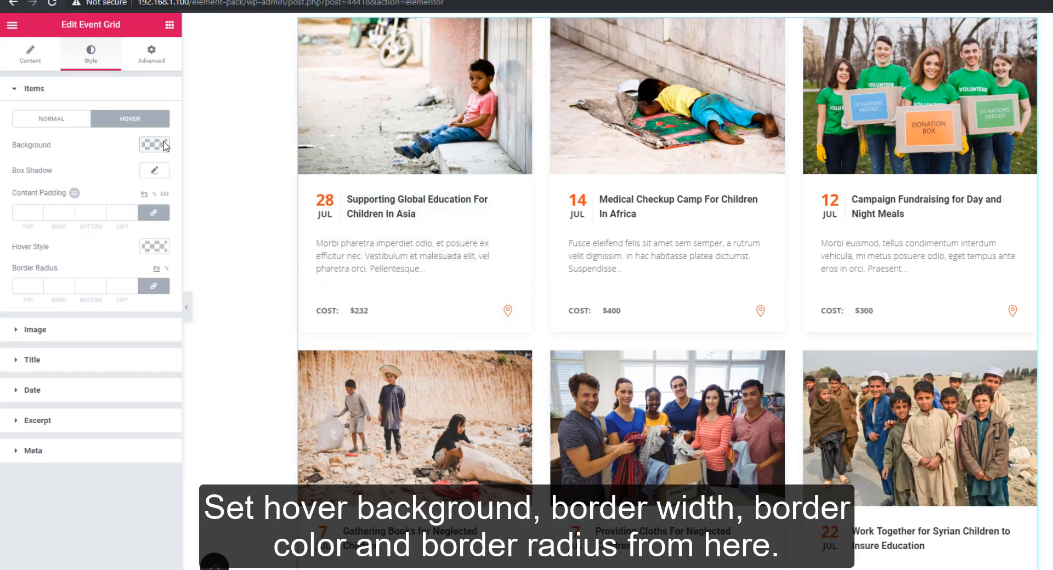
# Step: Give the items in their normal state a solid border with width 3 on all sides and the teal preset color #41aab9
pyautogui.click(45, 119)
pyautogui.click(91, 196)
pyautogui.click(109, 219)
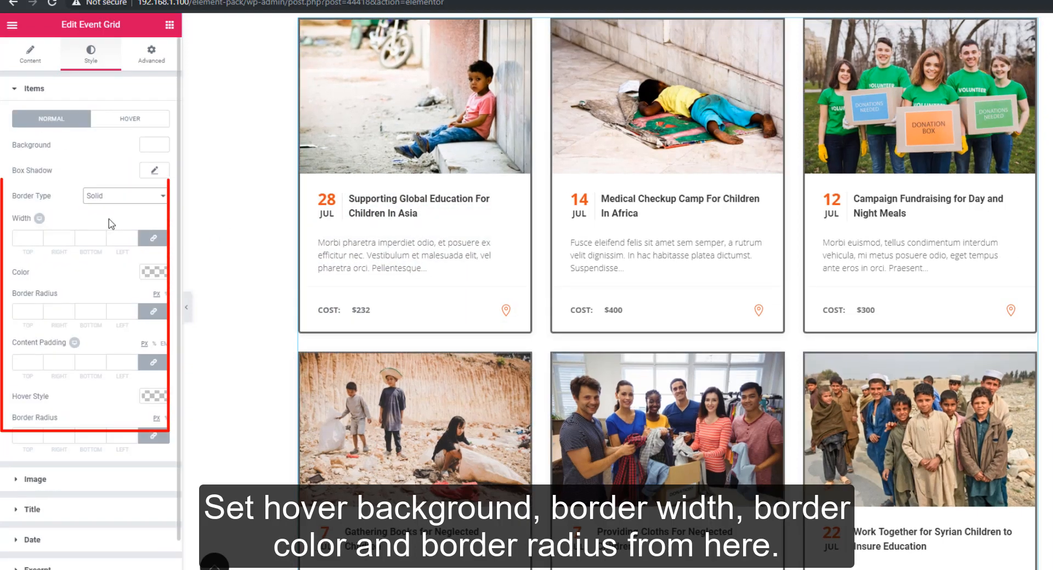
pyautogui.click(33, 238)
pyautogui.write('3')
pyautogui.click(153, 272)
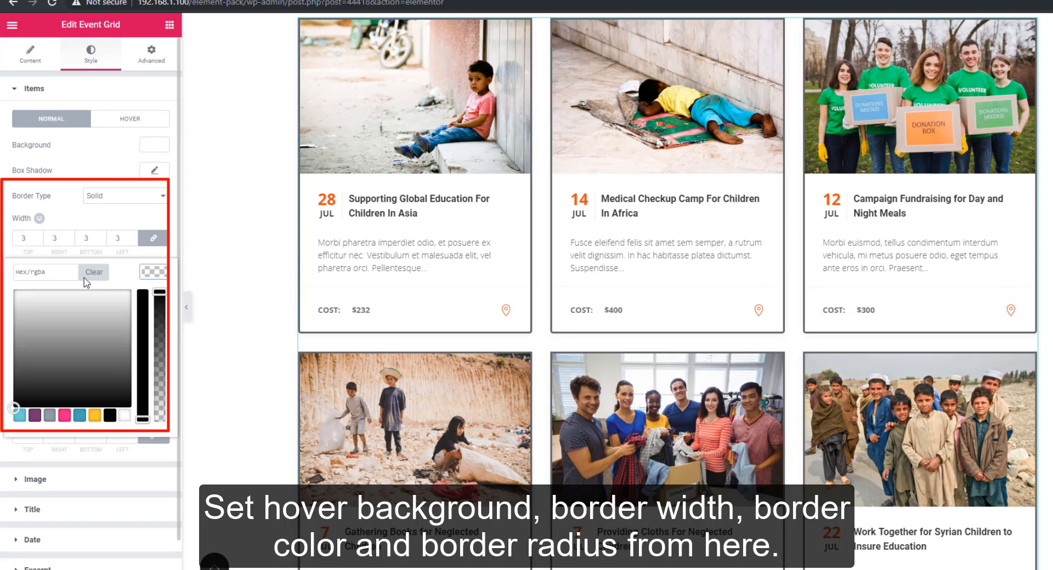
pyautogui.click(80, 416)
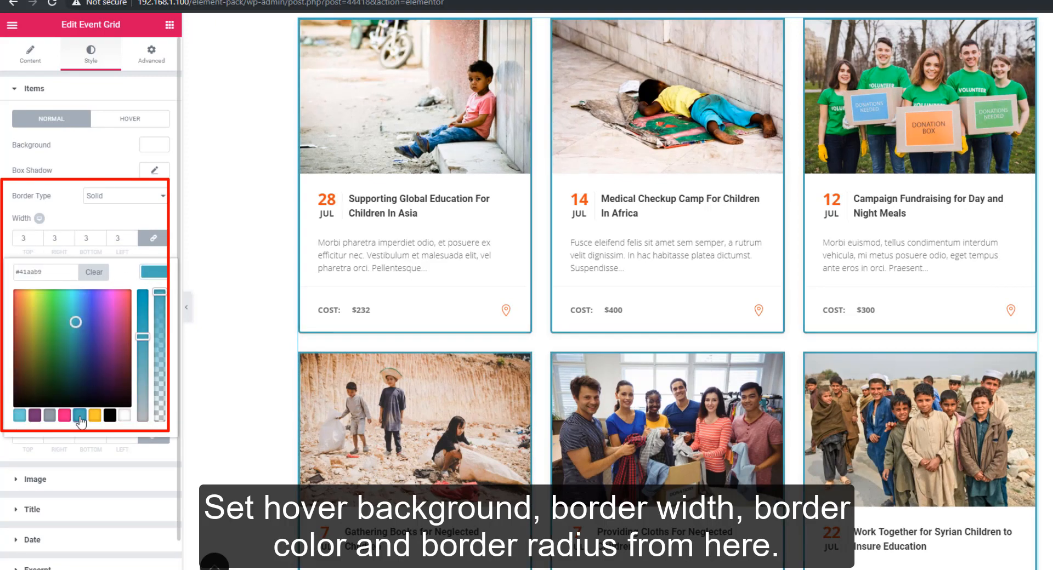
pyautogui.click(151, 274)
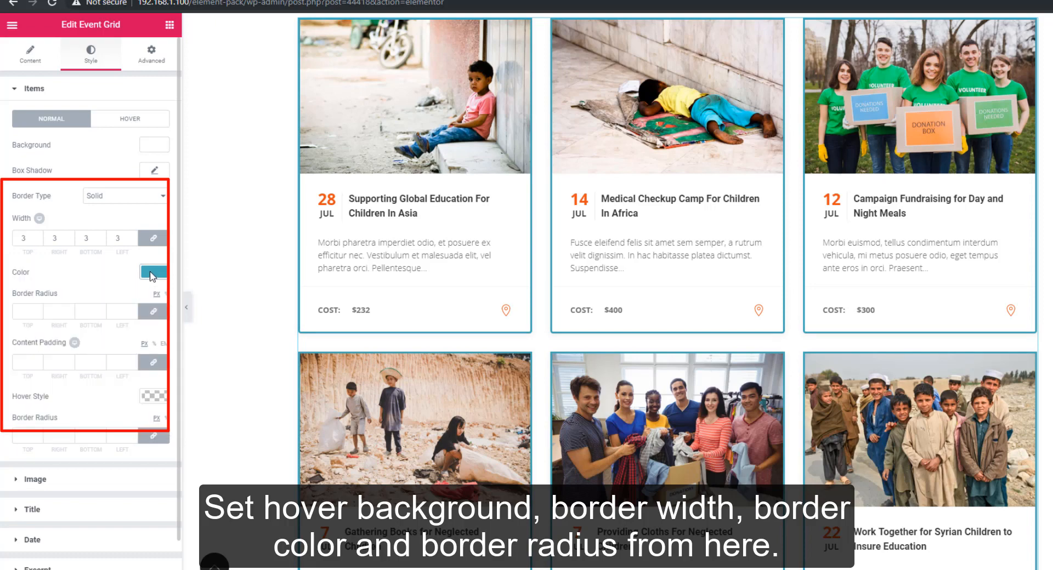
# Step: Set the items' border radius to 5 on all corners and give the box shadow a blur of 0
pyautogui.click(24, 312)
pyautogui.click(155, 171)
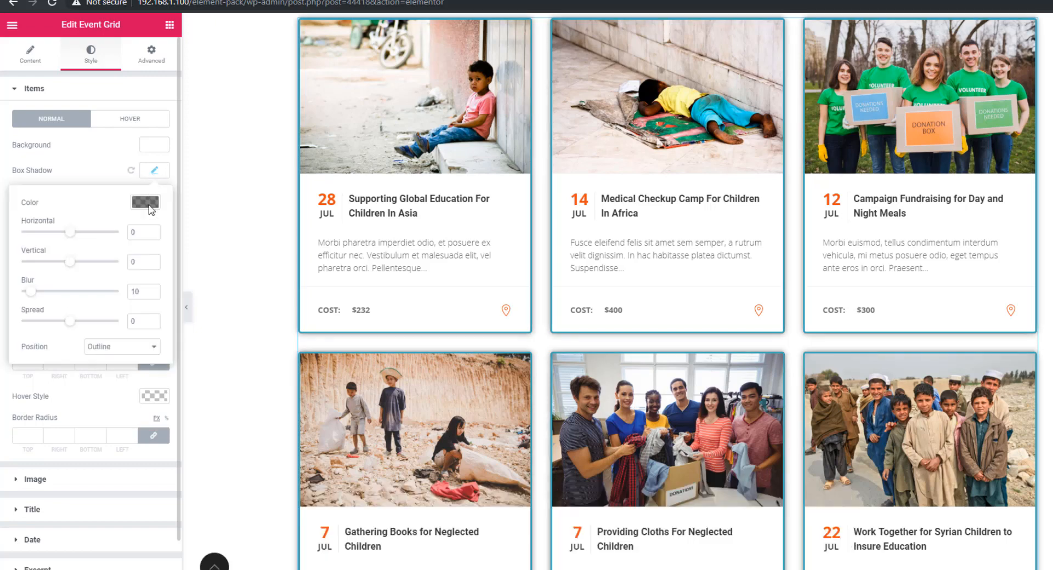
pyautogui.doubleClick(139, 291)
pyautogui.write('0')
pyautogui.click(99, 174)
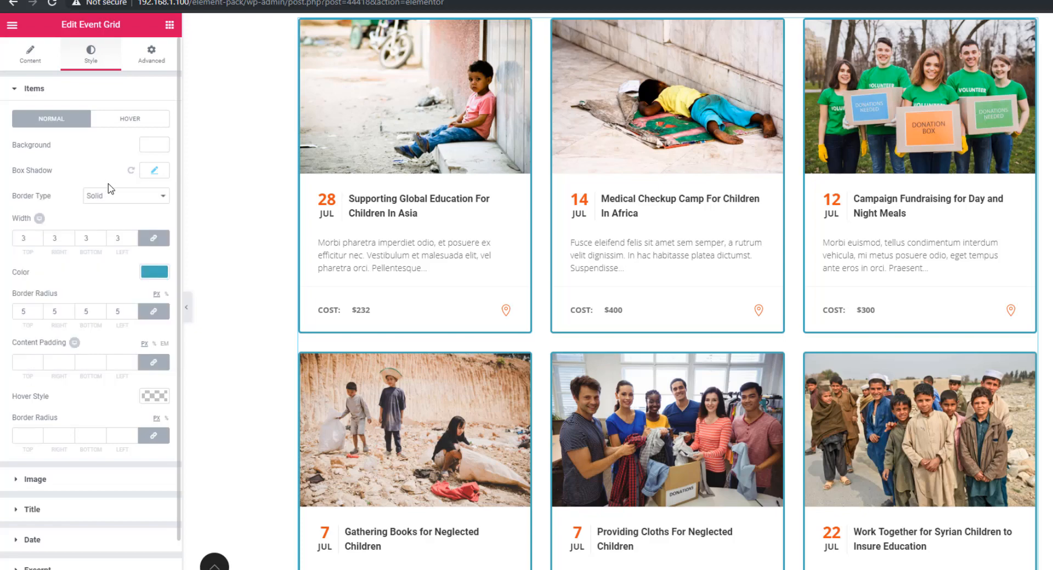
# Step: Set the event title color to #41aab9 and its hover color to the black preset #000000
pyautogui.click(34, 509)
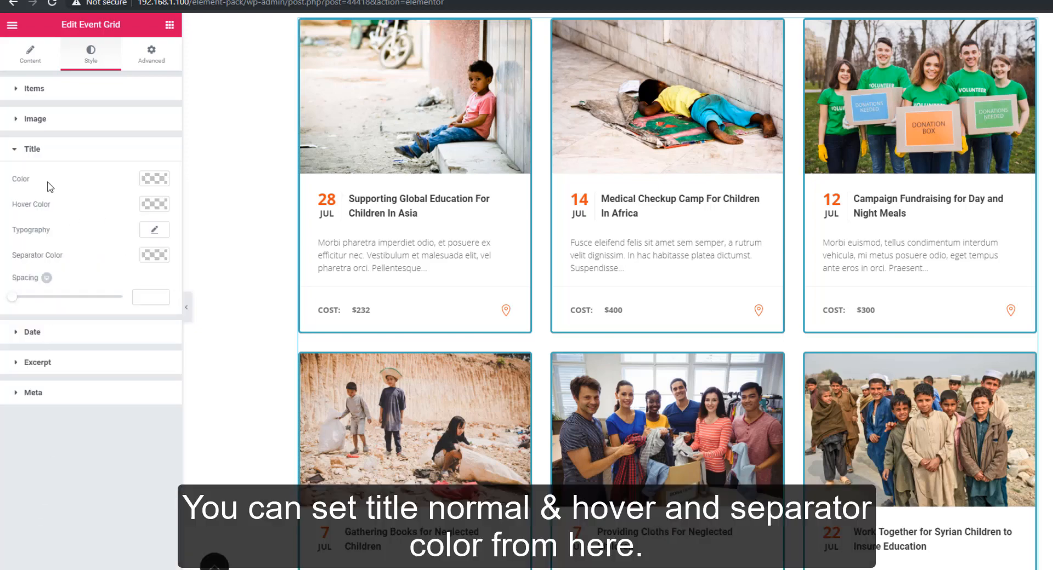
pyautogui.click(154, 178)
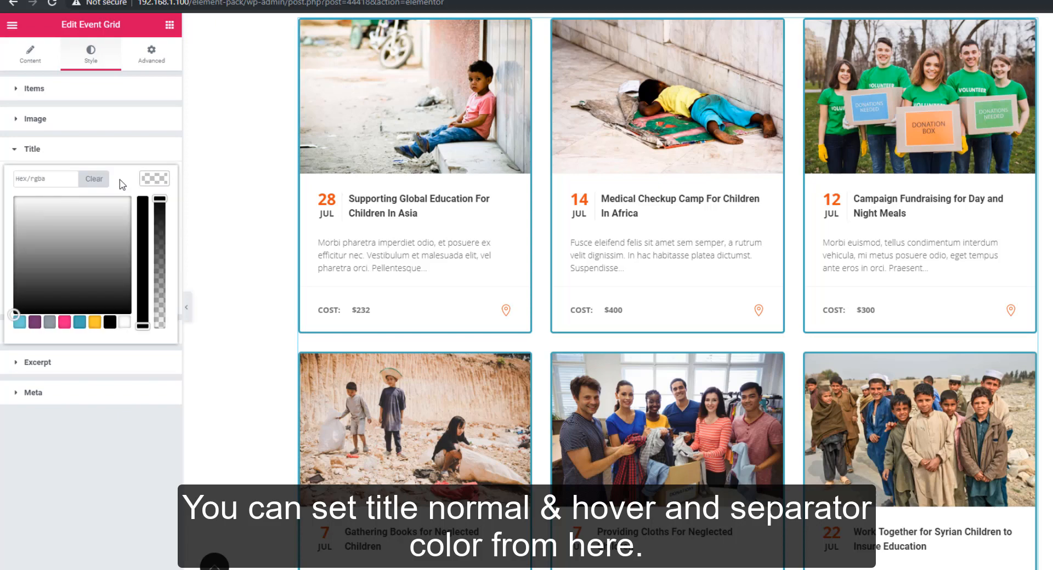
pyautogui.click(55, 179)
pyautogui.write('#41aab9')
pyautogui.click(152, 181)
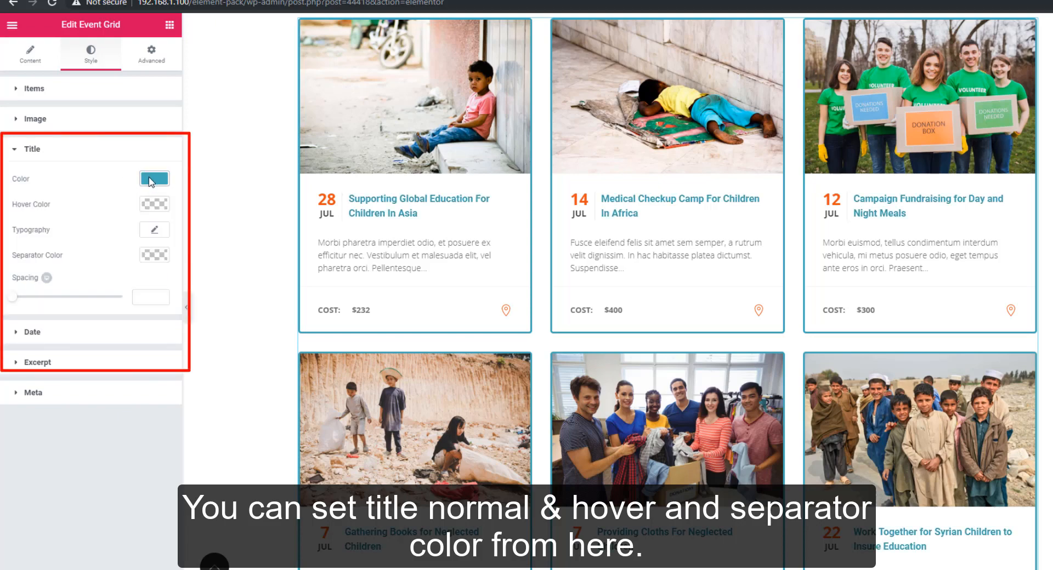
pyautogui.click(154, 204)
pyautogui.click(110, 351)
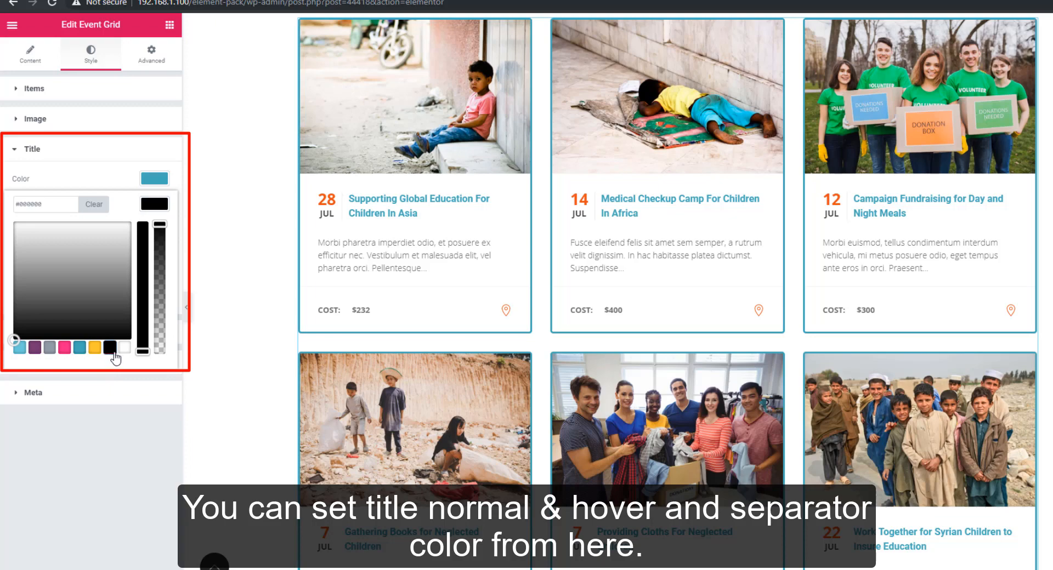
pyautogui.click(146, 209)
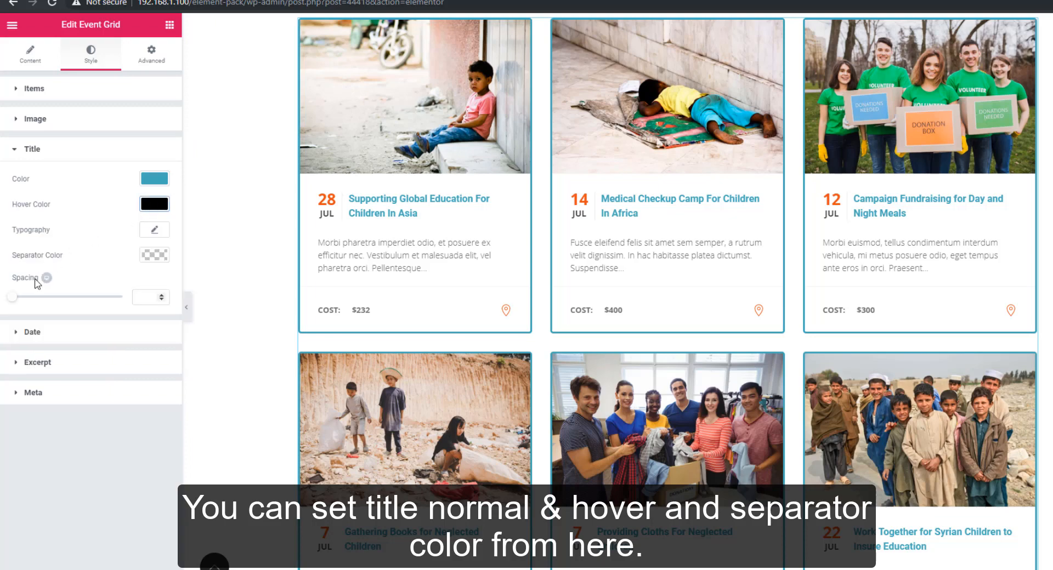
# Step: Set the title's separator color to #41aab9 and lower its opacity to a pale tint
pyautogui.click(151, 257)
pyautogui.click(51, 255)
pyautogui.write('#41aab9')
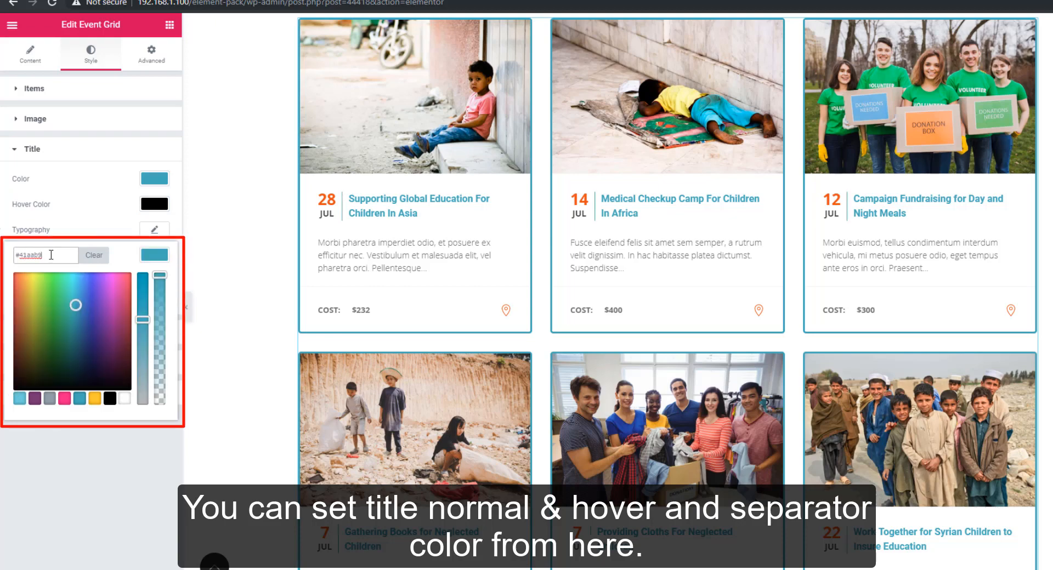
pyautogui.click(151, 255)
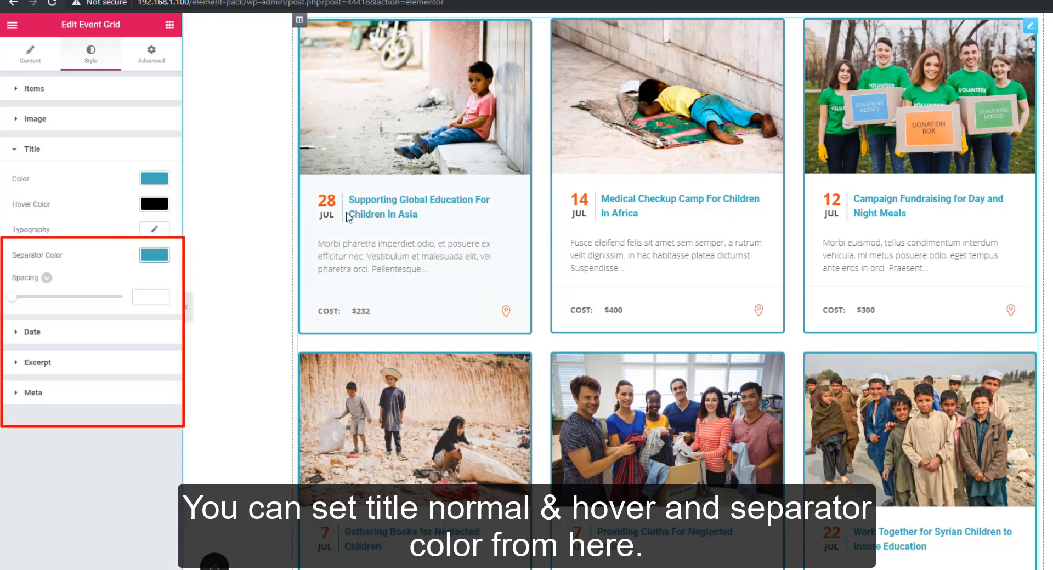
pyautogui.click(156, 255)
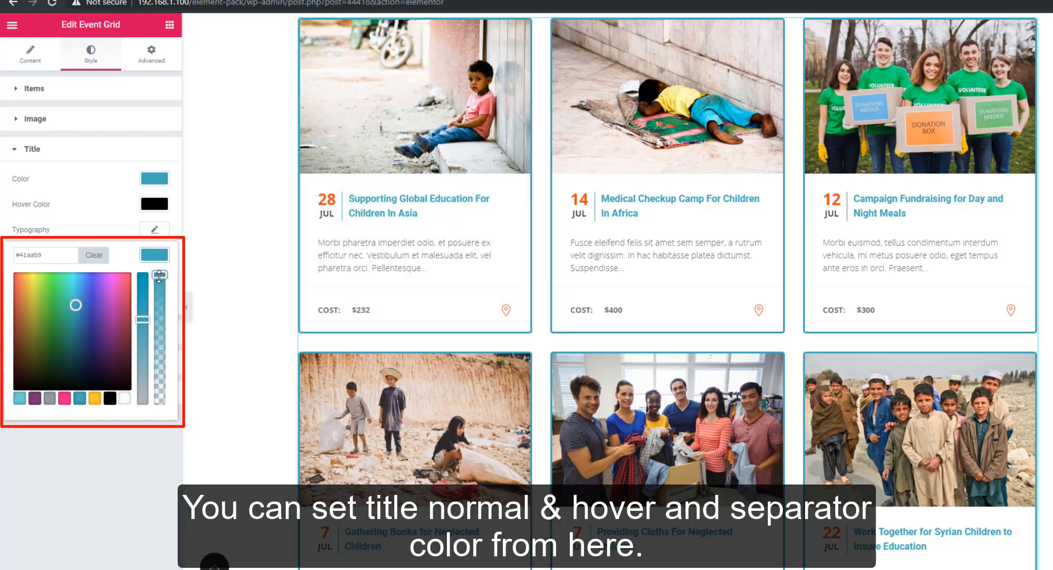
pyautogui.moveTo(159, 276); pyautogui.dragTo(161, 370)
pyautogui.click(161, 256)
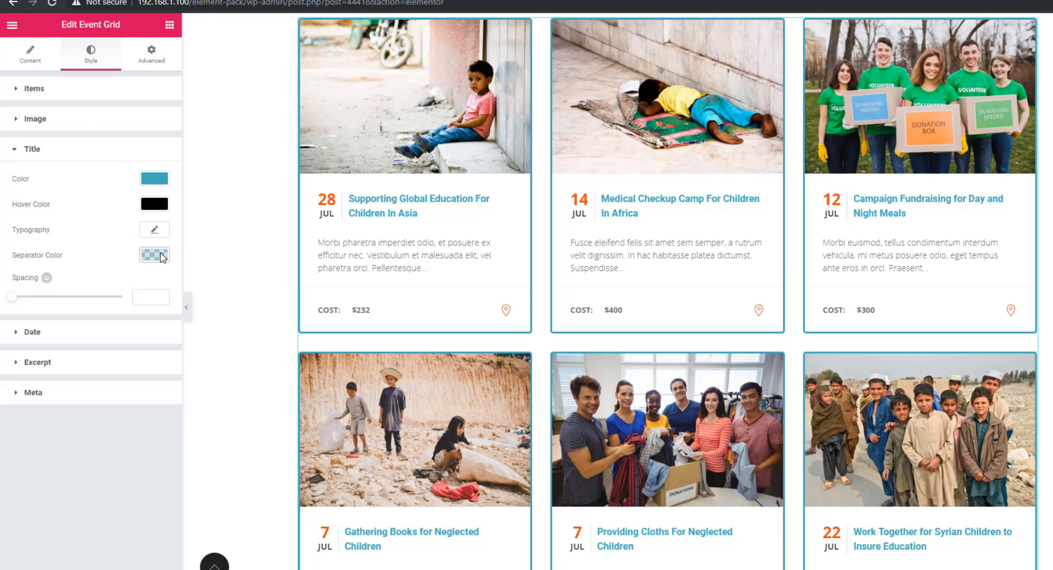
# Step: Set both the day color and the month color of the event date to #41aab9
pyautogui.click(65, 154)
pyautogui.click(61, 179)
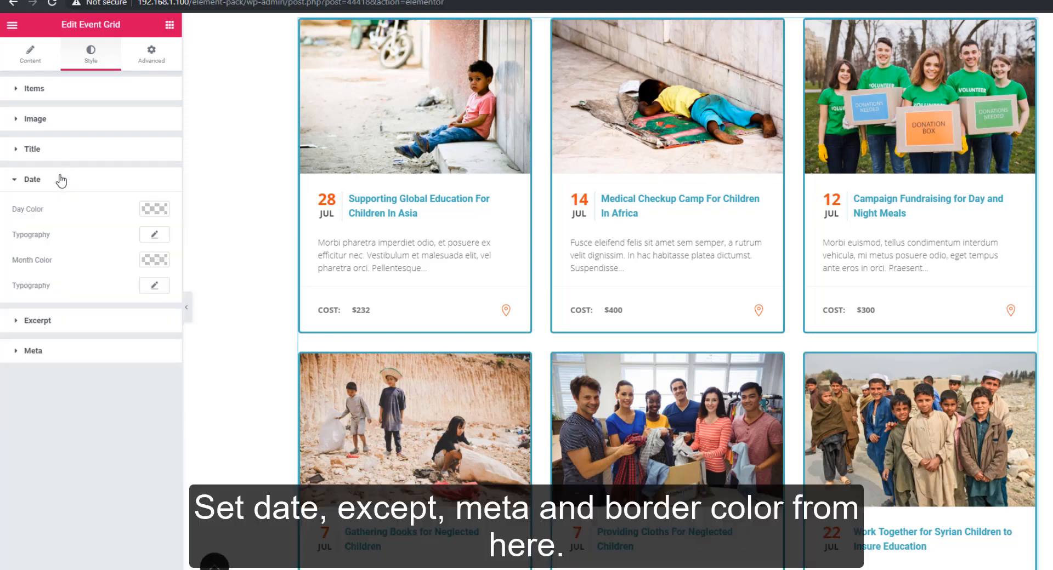
pyautogui.click(154, 206)
pyautogui.hotkey('ctrl', 'v')
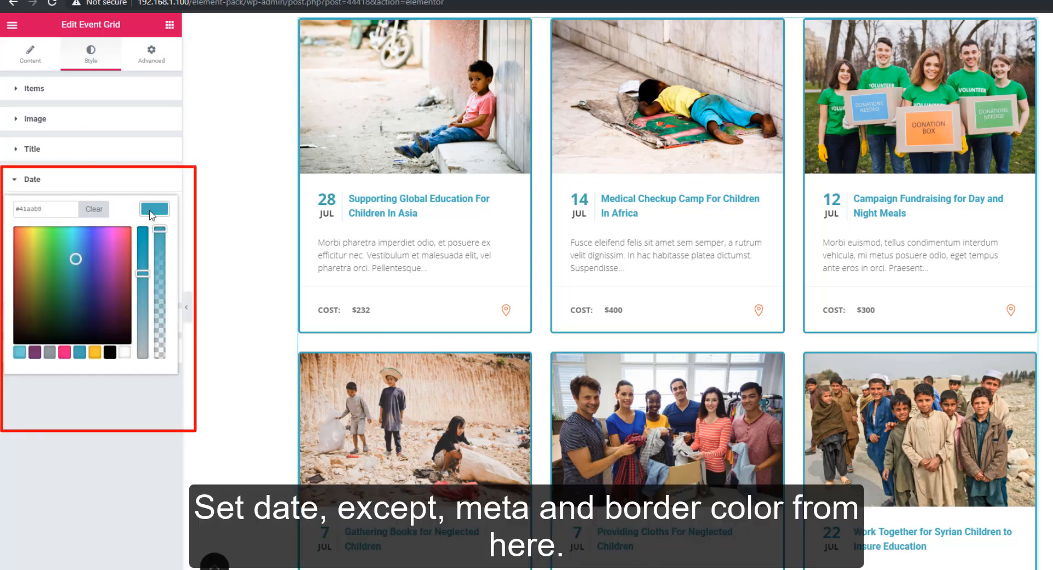
pyautogui.click(147, 213)
pyautogui.click(153, 264)
pyautogui.write('#41aab9')
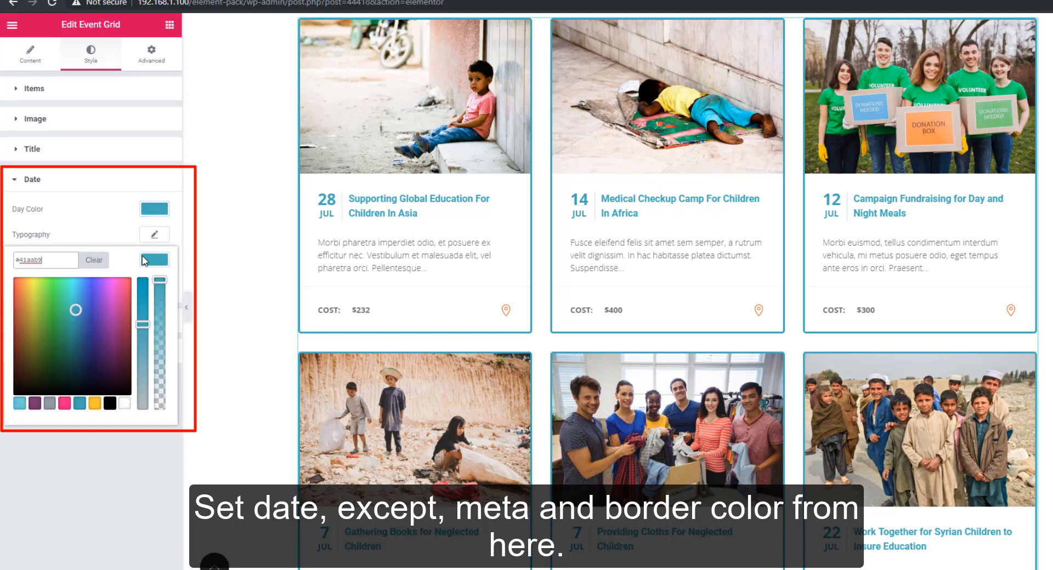
pyautogui.click(147, 262)
# Step: Set the excerpt text color to #41aab9 and reduce its opacity slightly
pyautogui.click(58, 325)
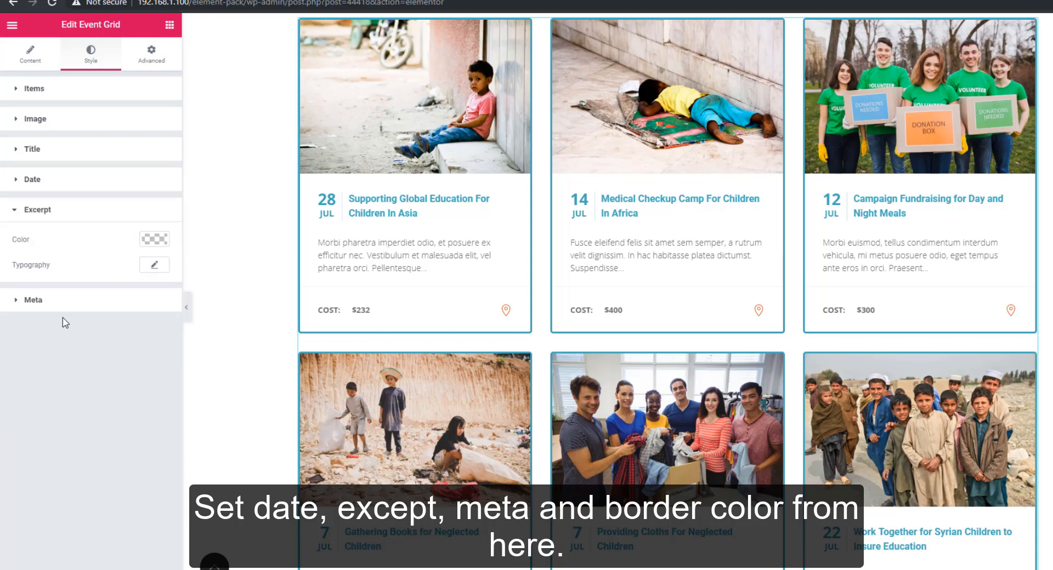
pyautogui.click(154, 239)
pyautogui.write('#41aab9')
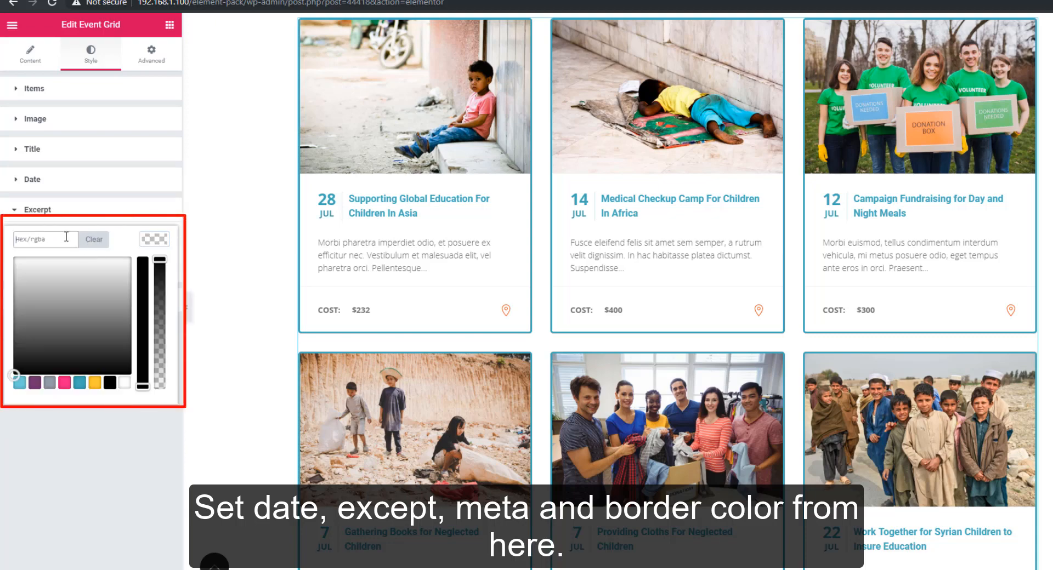
pyautogui.moveTo(161, 261); pyautogui.dragTo(162, 295)
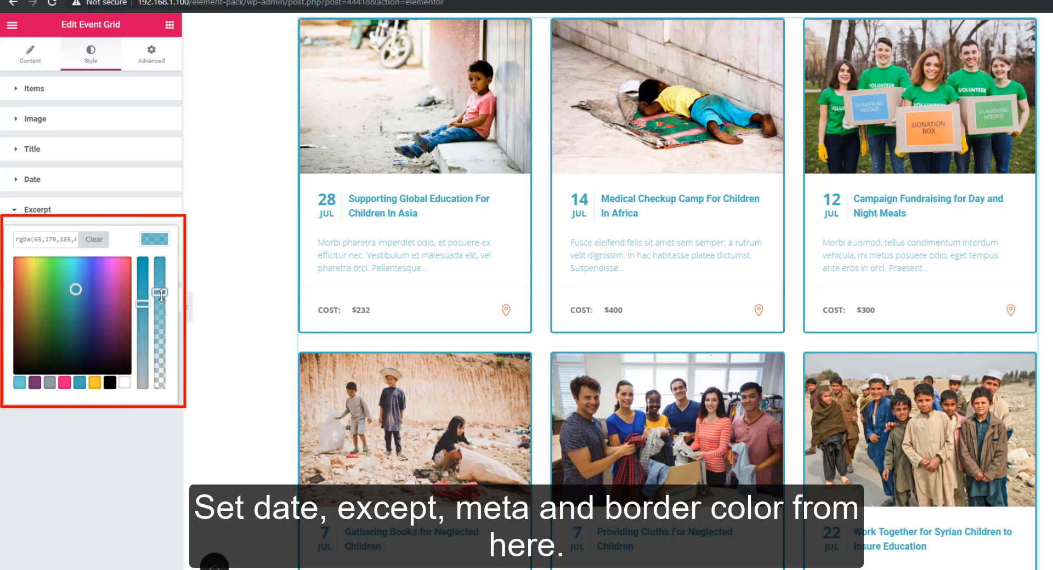
pyautogui.click(151, 242)
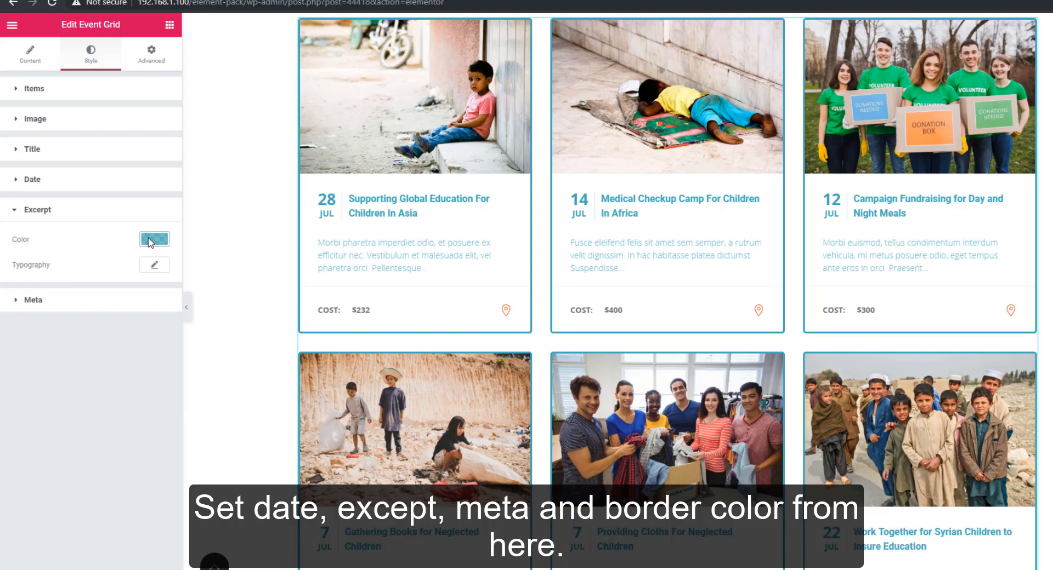
# Step: Set the event meta color to #41aab9
pyautogui.click(46, 309)
pyautogui.click(154, 267)
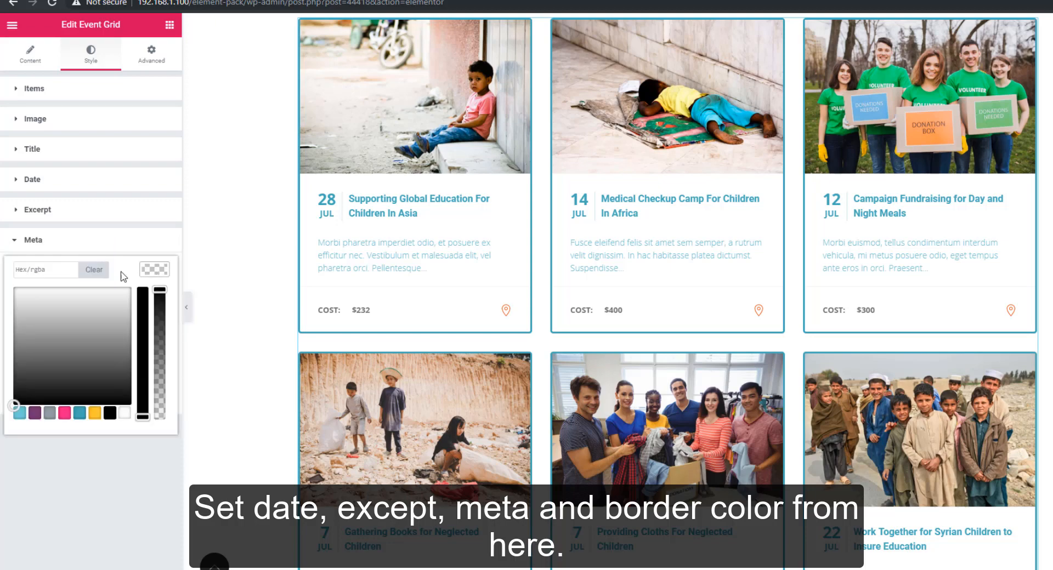
pyautogui.hotkey('ctrl', 'v')
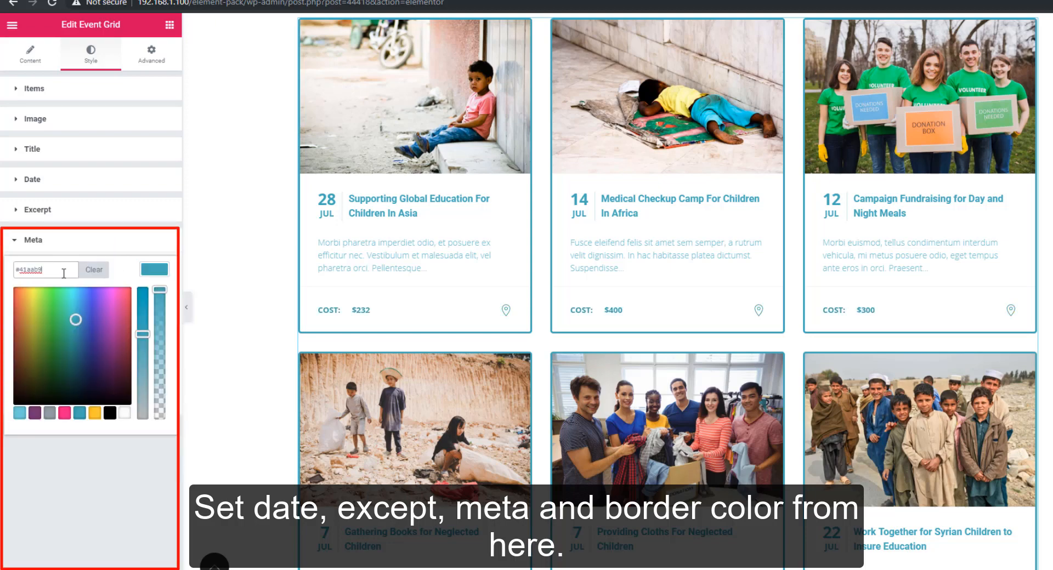
pyautogui.click(150, 273)
# Step: Set the meta border color to #41aab9 and lower its opacity to a light tint
pyautogui.click(154, 397)
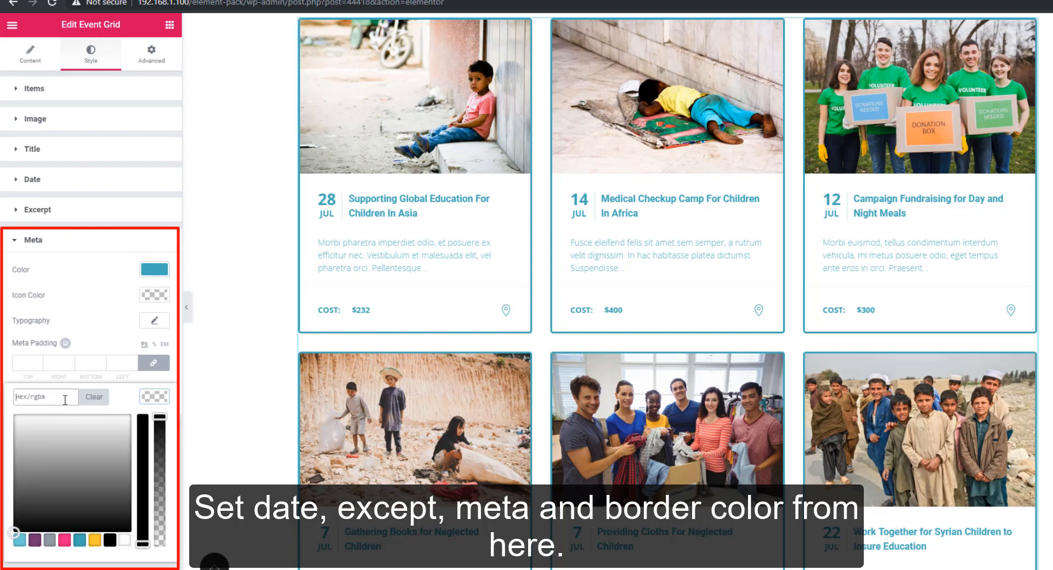
pyautogui.write('#41aab9')
pyautogui.moveTo(160, 418); pyautogui.dragTo(153, 529)
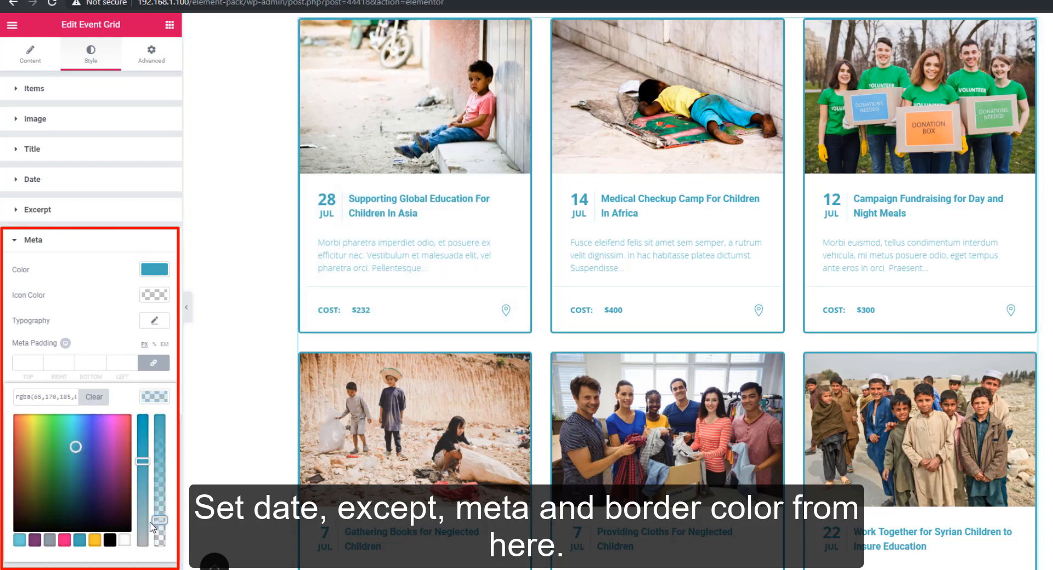
pyautogui.click(154, 398)
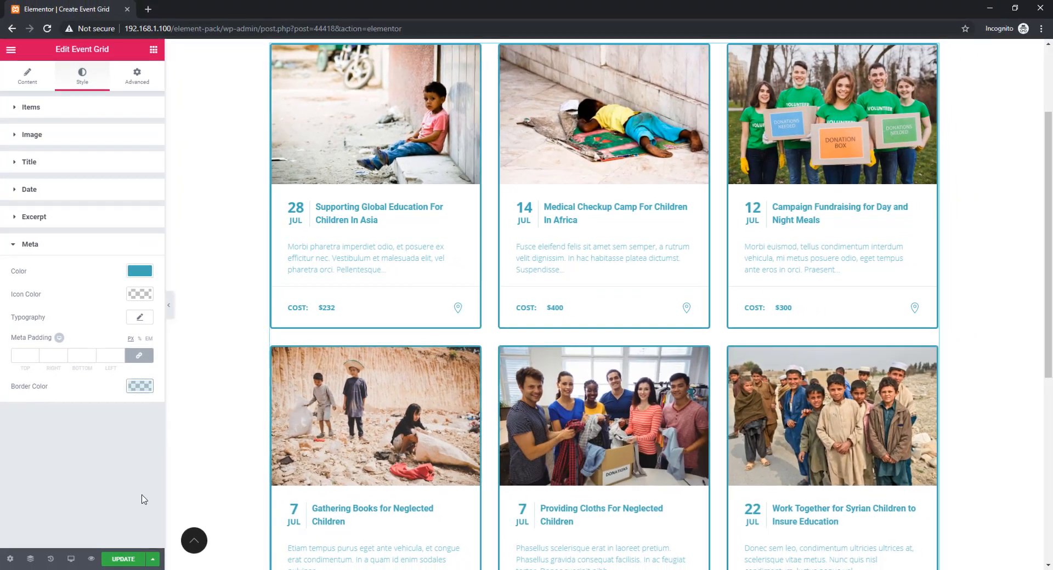
# Step: Update the page and preview the styled event grid in a new browser tab
pyautogui.click(123, 560)
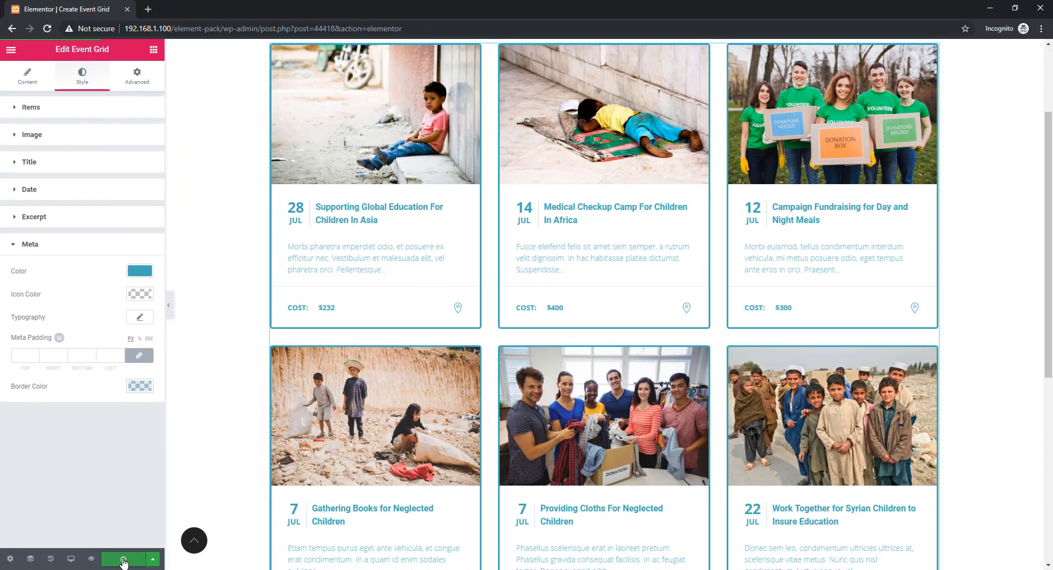
pyautogui.click(91, 559)
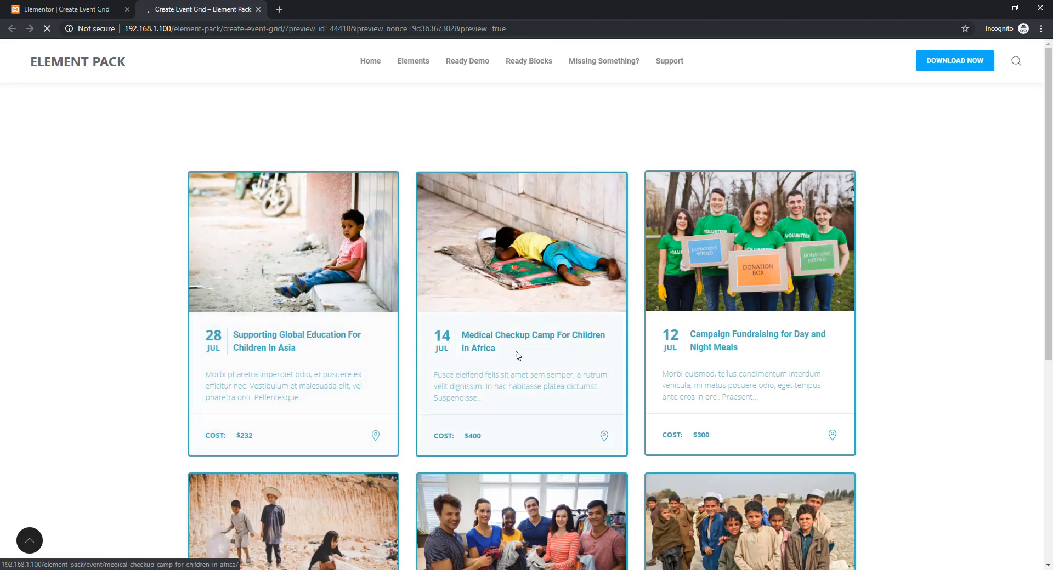
pyautogui.scroll(-5, 968, 307)
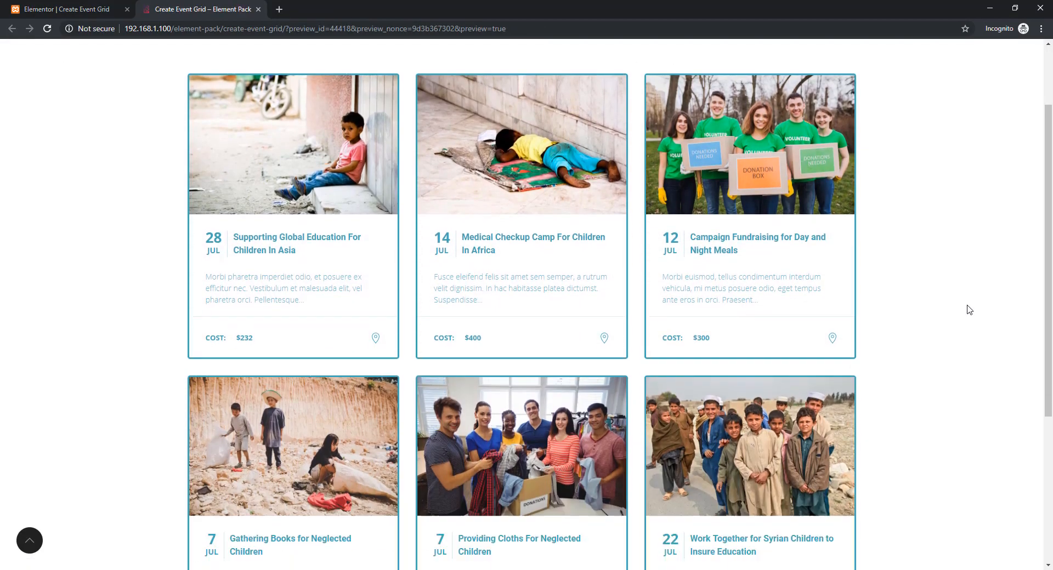